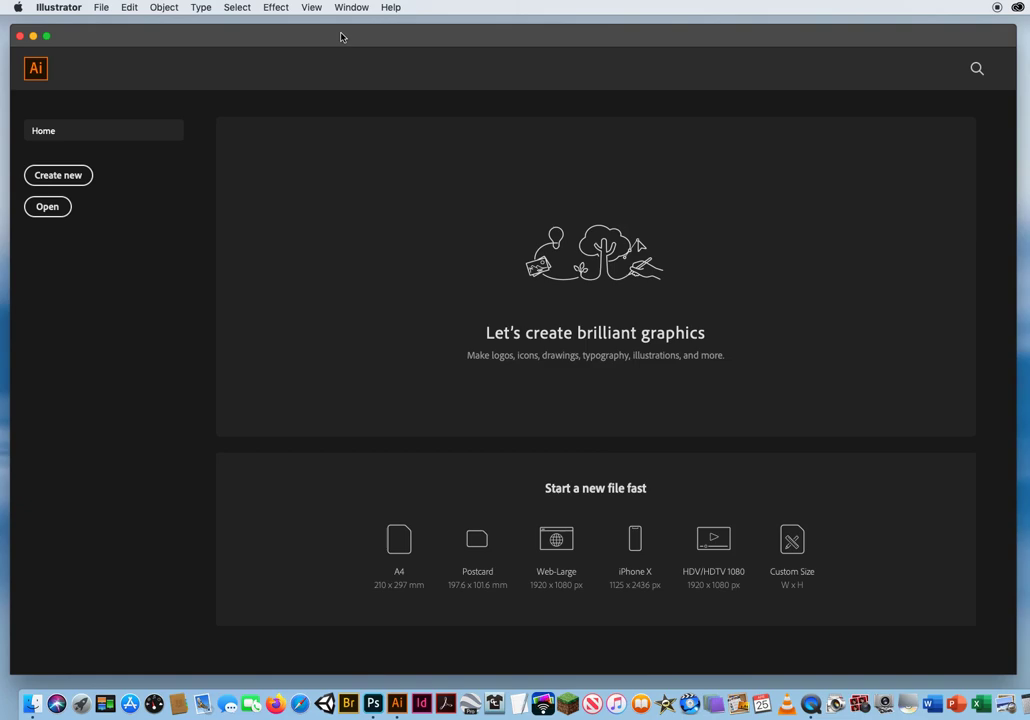
# Open the file Clipping Mask Pkg.ai from the 9.0 Clipping Mask folder
pyautogui.click(101, 8)
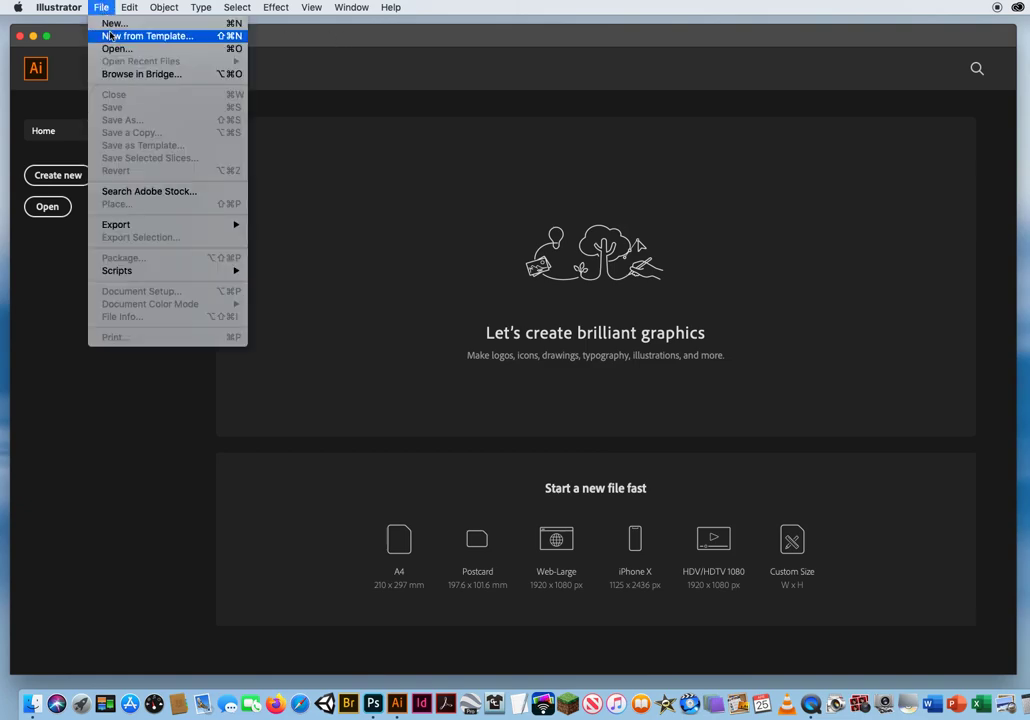
pyautogui.click(112, 49)
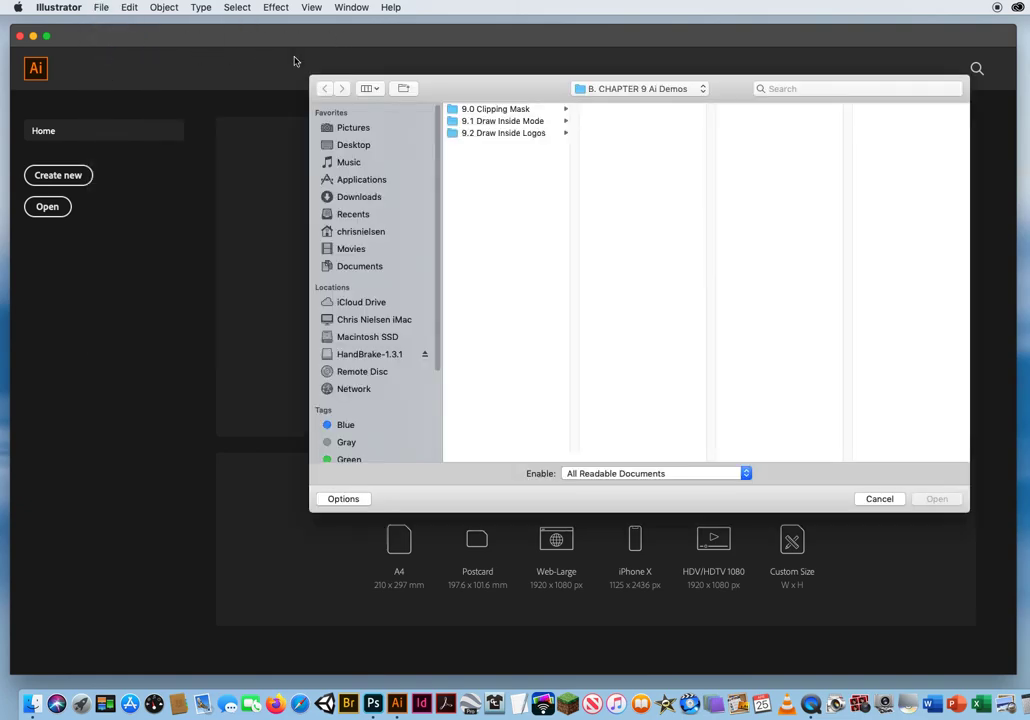
pyautogui.click(480, 111)
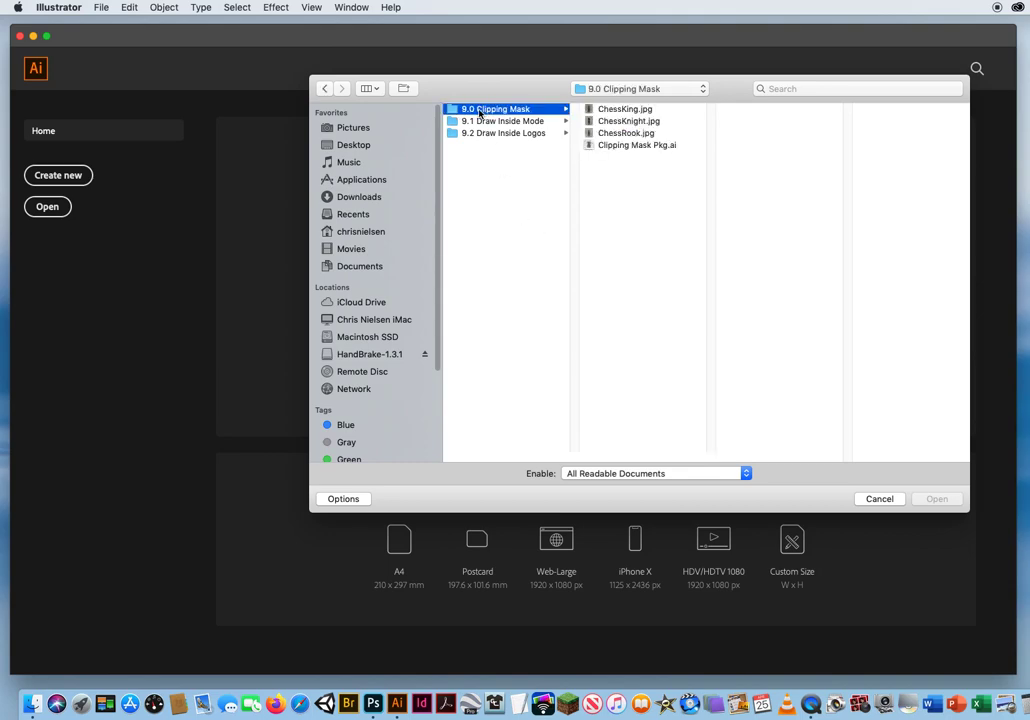
pyautogui.click(647, 147)
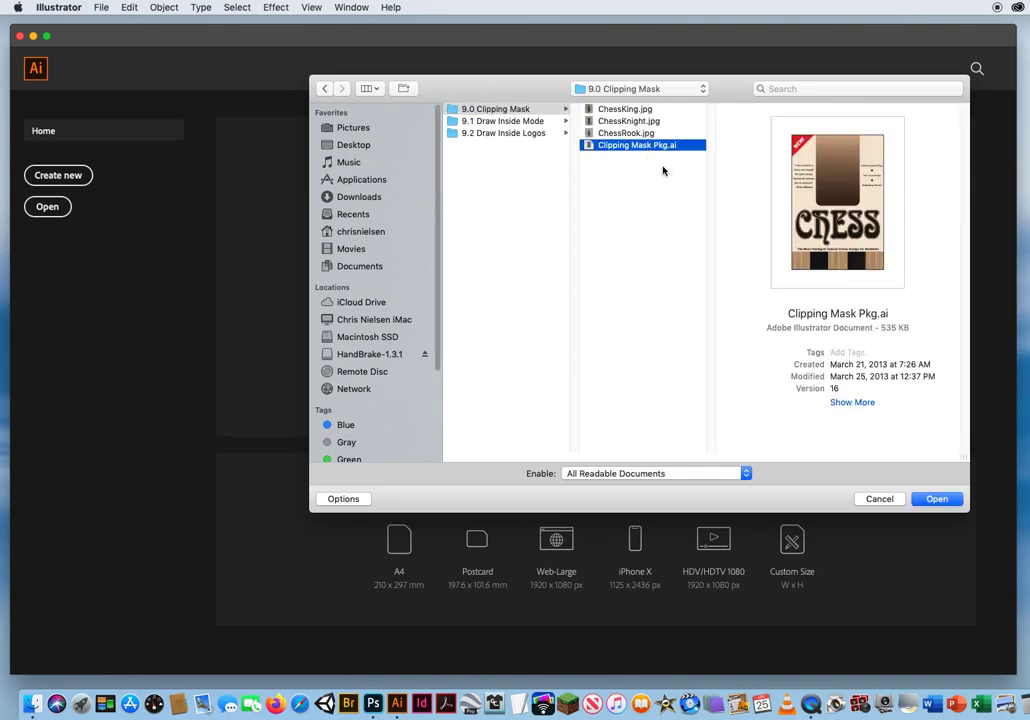
pyautogui.click(935, 499)
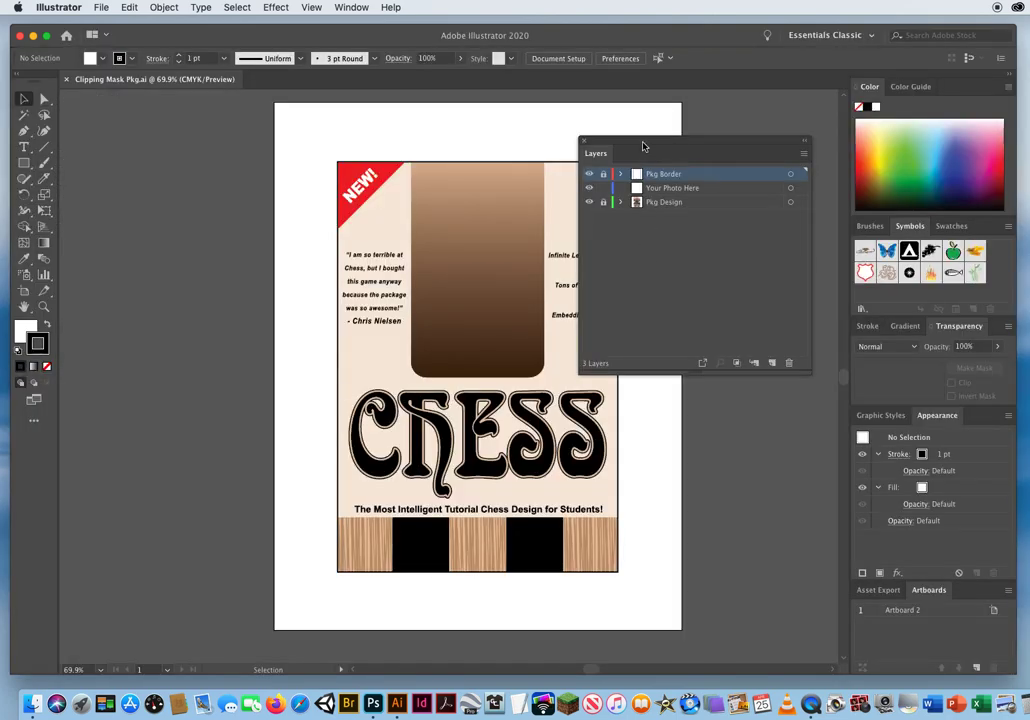
# Move the Layers panel clear of the package artwork and make the Your Photo Here layer active
pyautogui.moveTo(643, 146); pyautogui.dragTo(711, 146)
pyautogui.moveTo(458, 350); pyautogui.dragTo(323, 354)
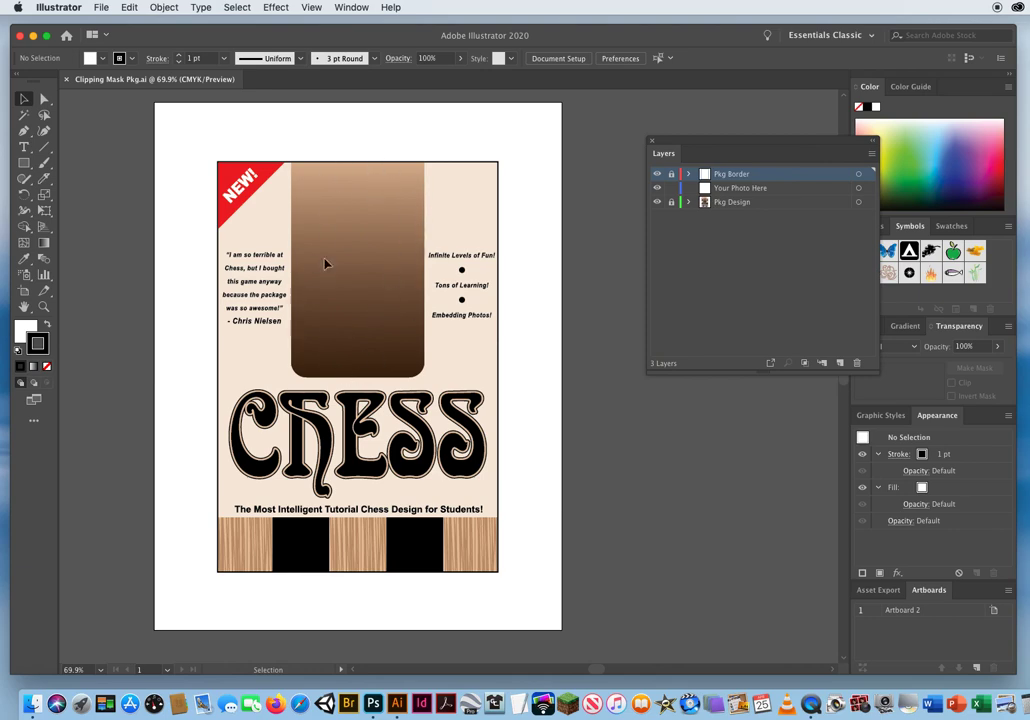
pyautogui.click(792, 192)
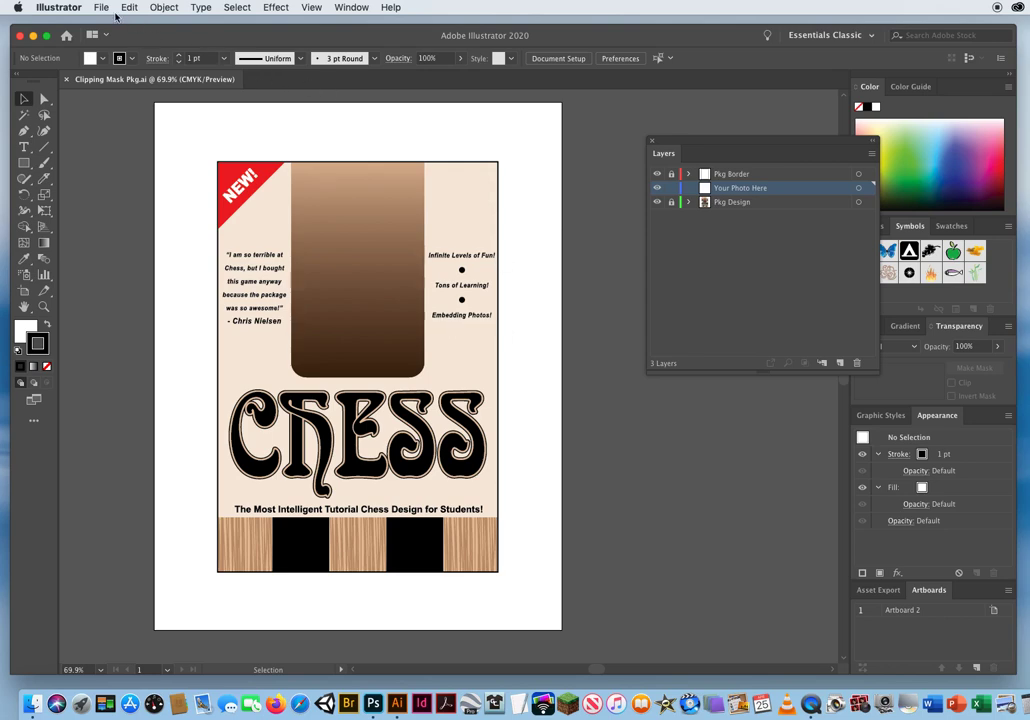
# Load ChessKnight.jpg for placing as an embedded image, with the Link option off
pyautogui.click(107, 9)
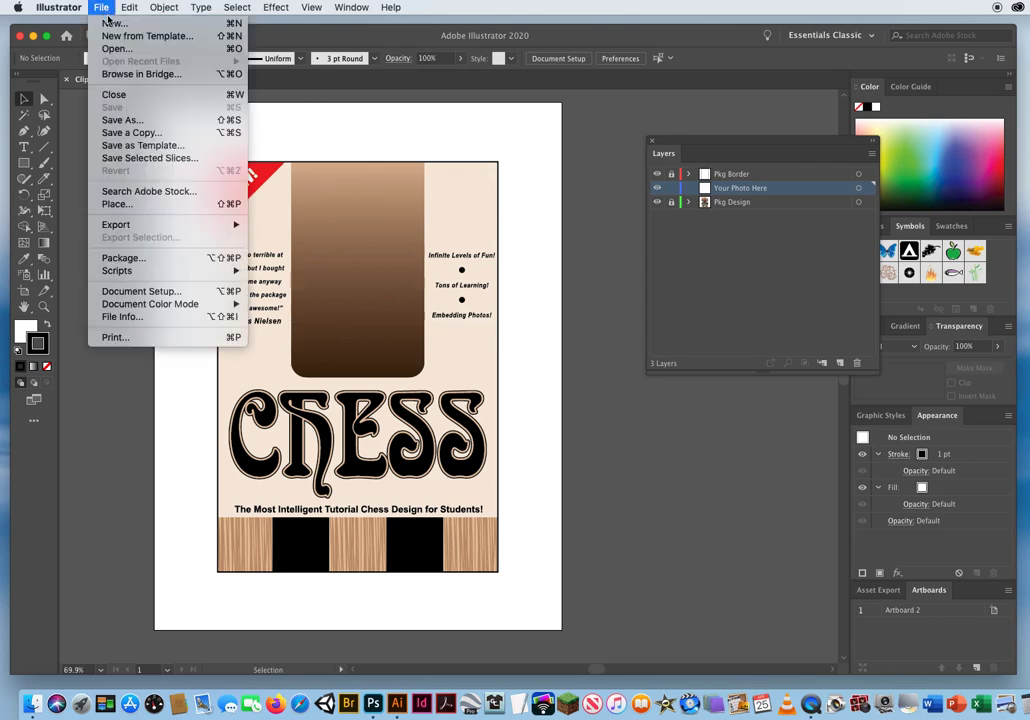
pyautogui.click(130, 201)
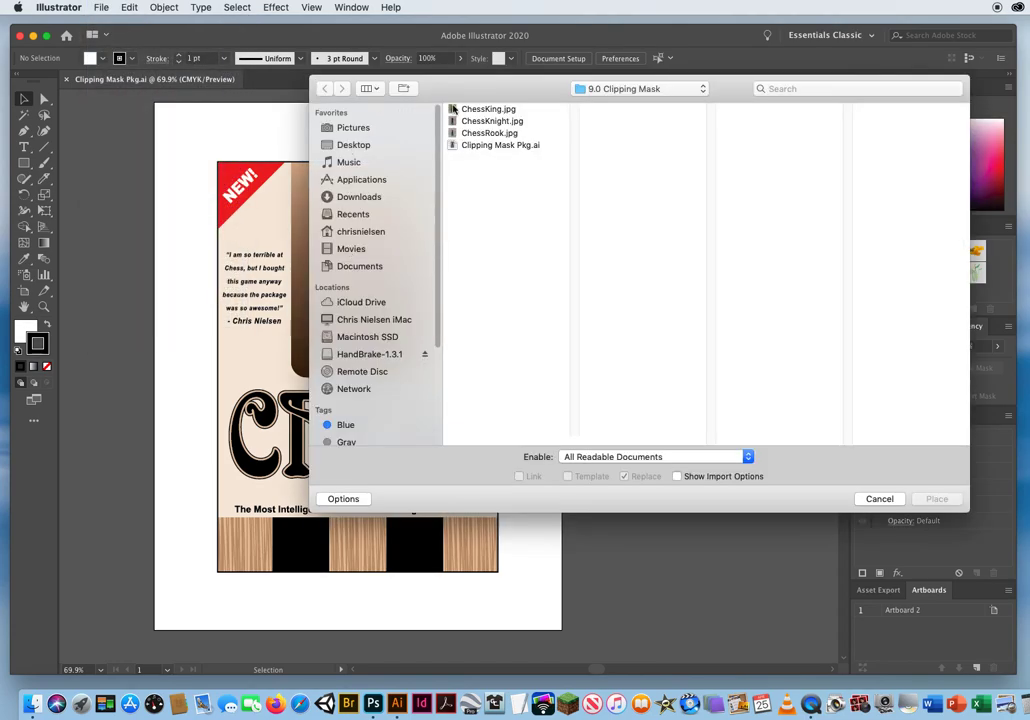
pyautogui.moveTo(507, 93); pyautogui.dragTo(480, 83)
pyautogui.click(500, 99)
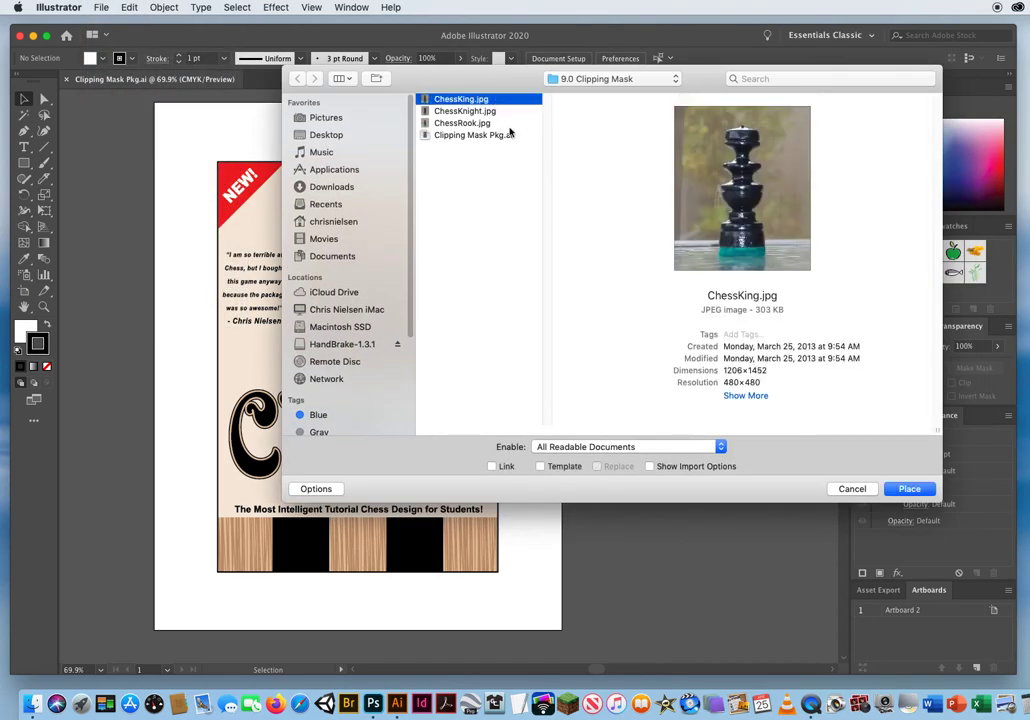
pyautogui.press('Down')
pyautogui.press('Down')
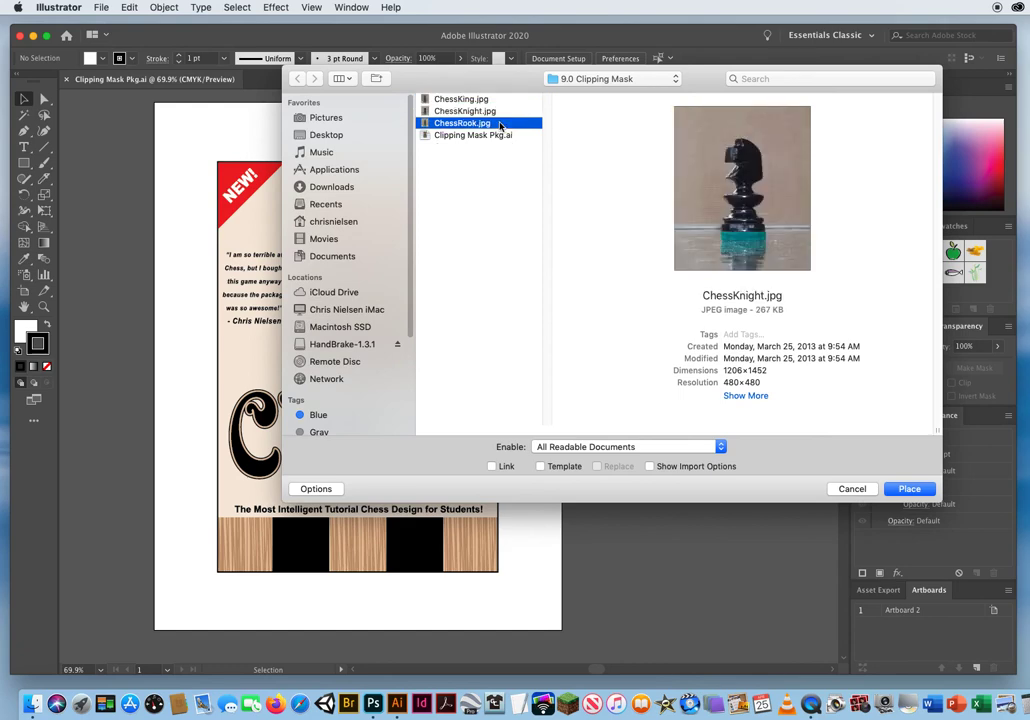
pyautogui.press('Up')
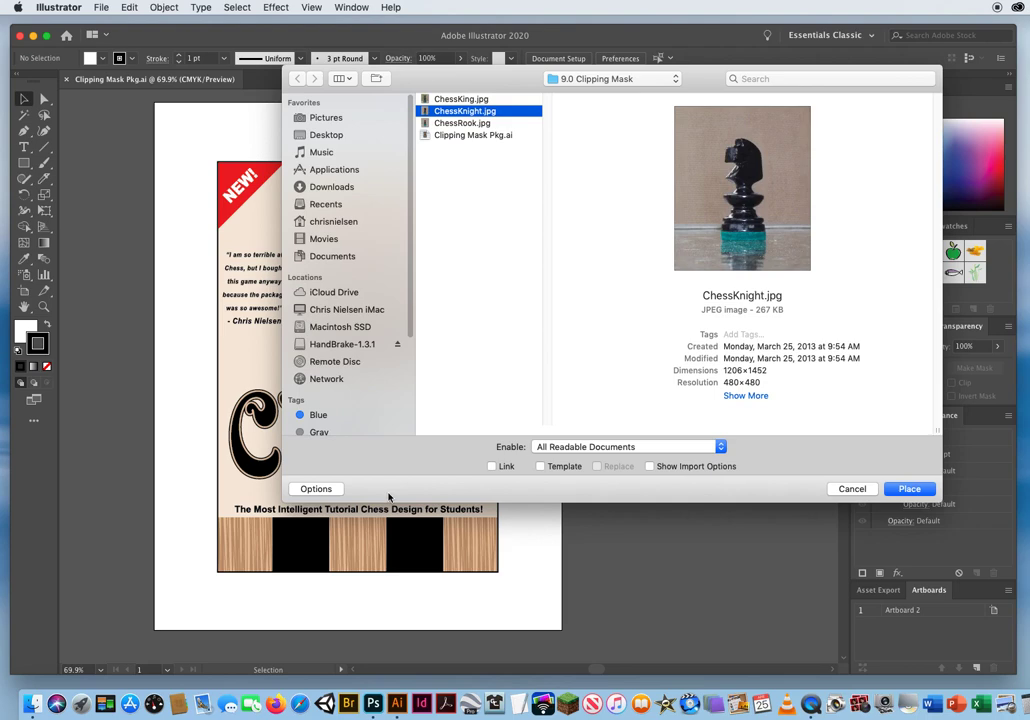
pyautogui.click(318, 489)
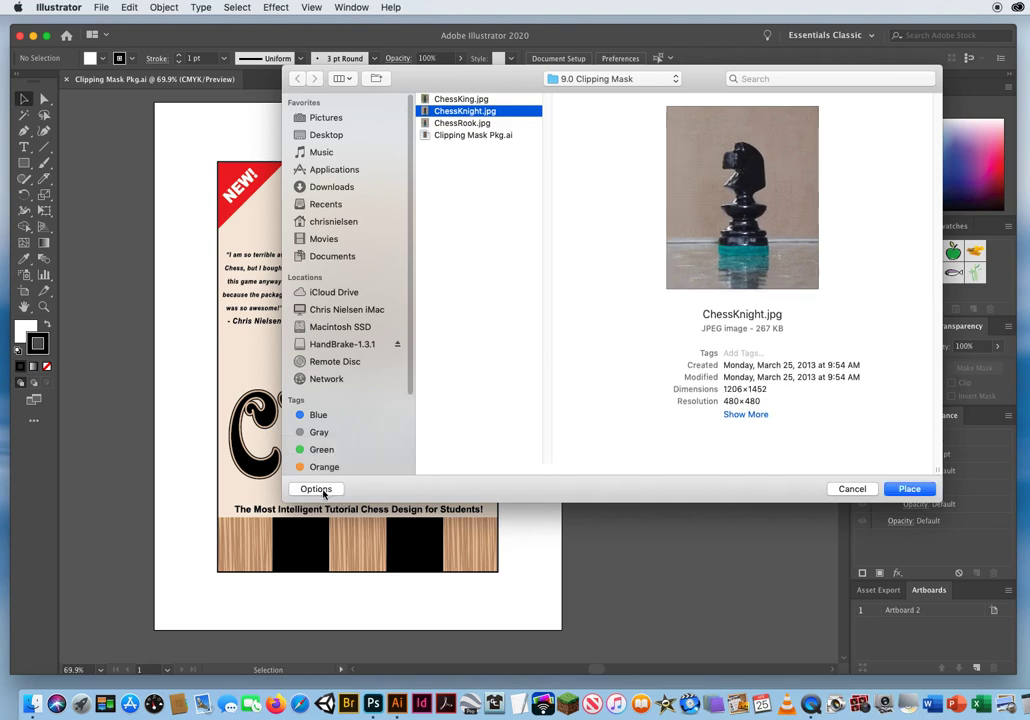
pyautogui.click(318, 489)
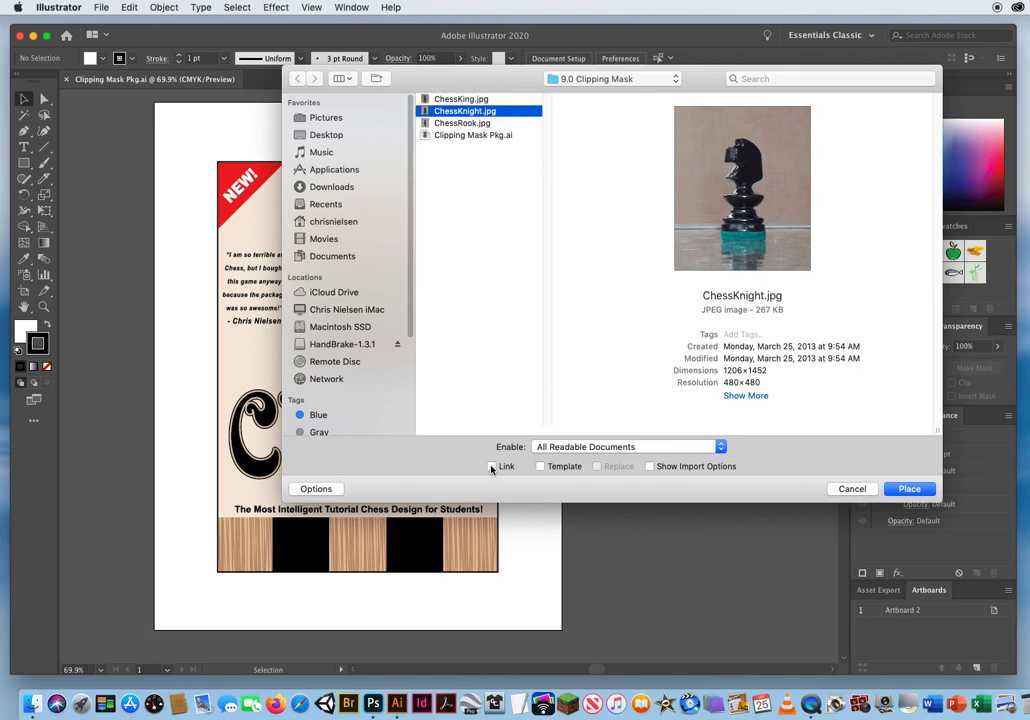
pyautogui.click(491, 466)
pyautogui.click(490, 466)
pyautogui.click(906, 489)
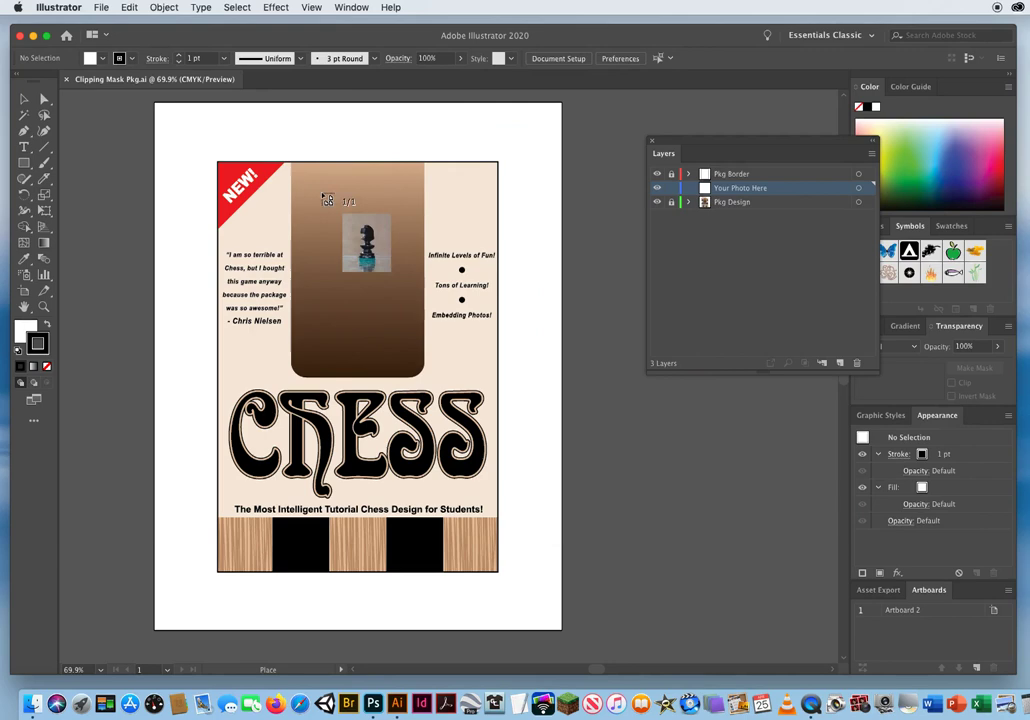
# Place the knight photo at a size covering most of the brown gradient panel, centre it over the panel and deselect it
pyautogui.moveTo(298, 170); pyautogui.dragTo(503, 376)
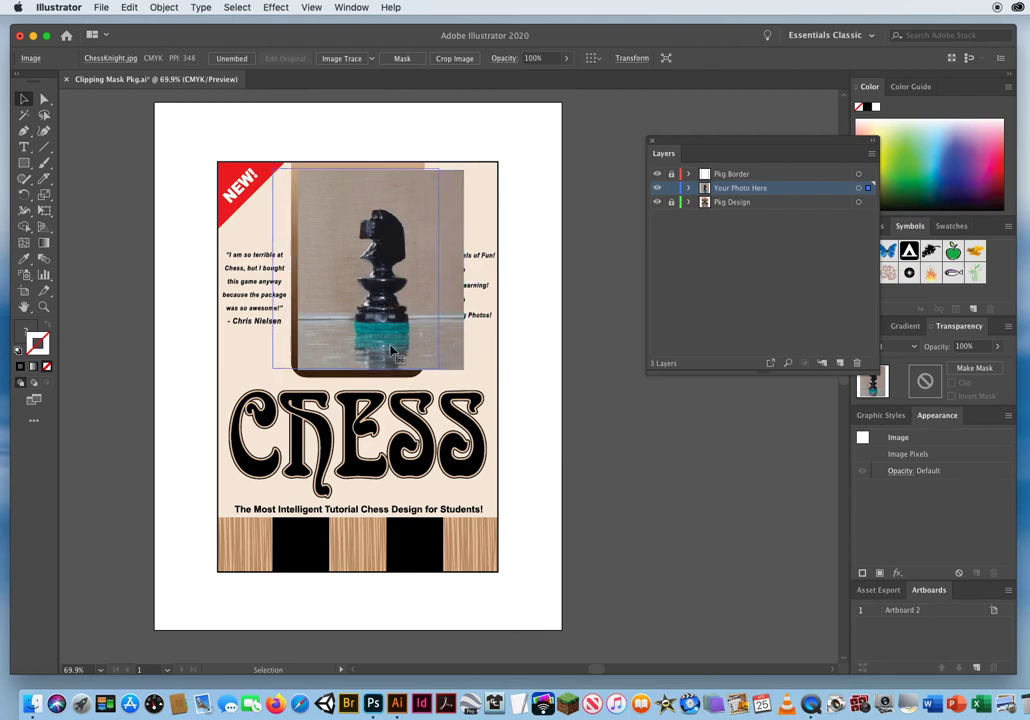
pyautogui.moveTo(402, 307); pyautogui.dragTo(370, 336)
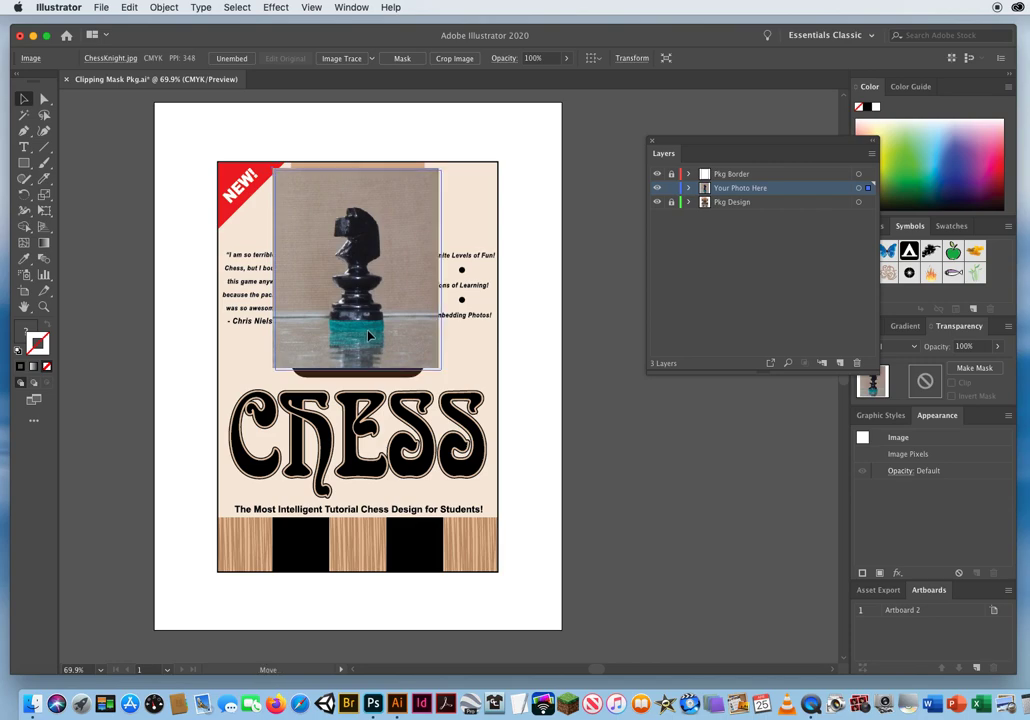
pyautogui.click(535, 399)
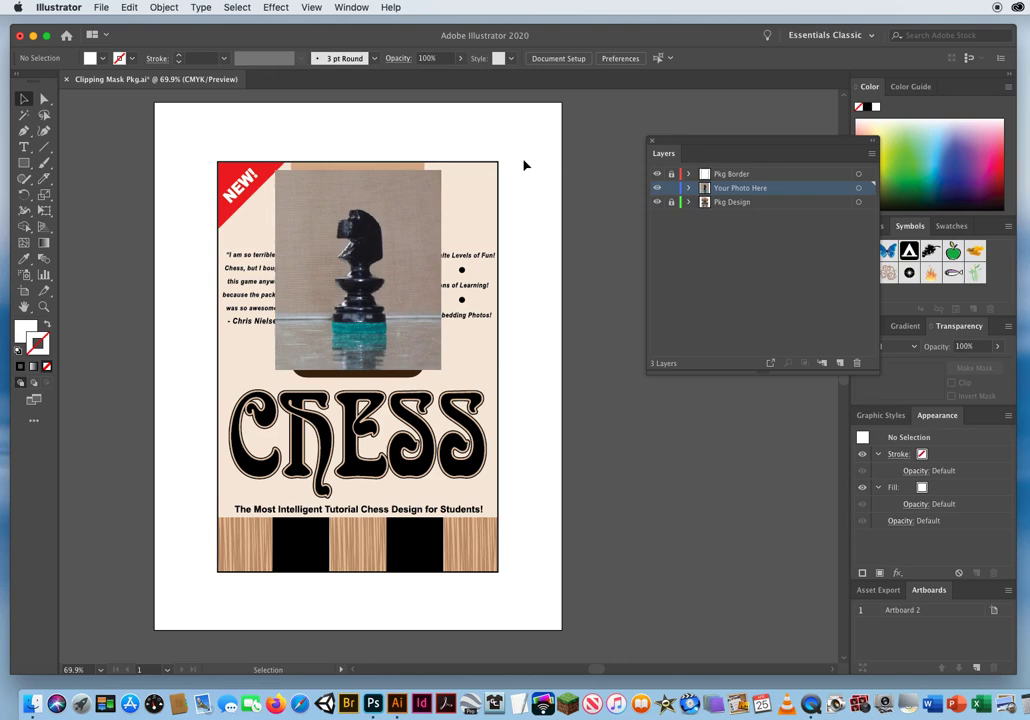
# Set the drawing colors to no fill and a white 1 pt stroke
pyautogui.press('d')
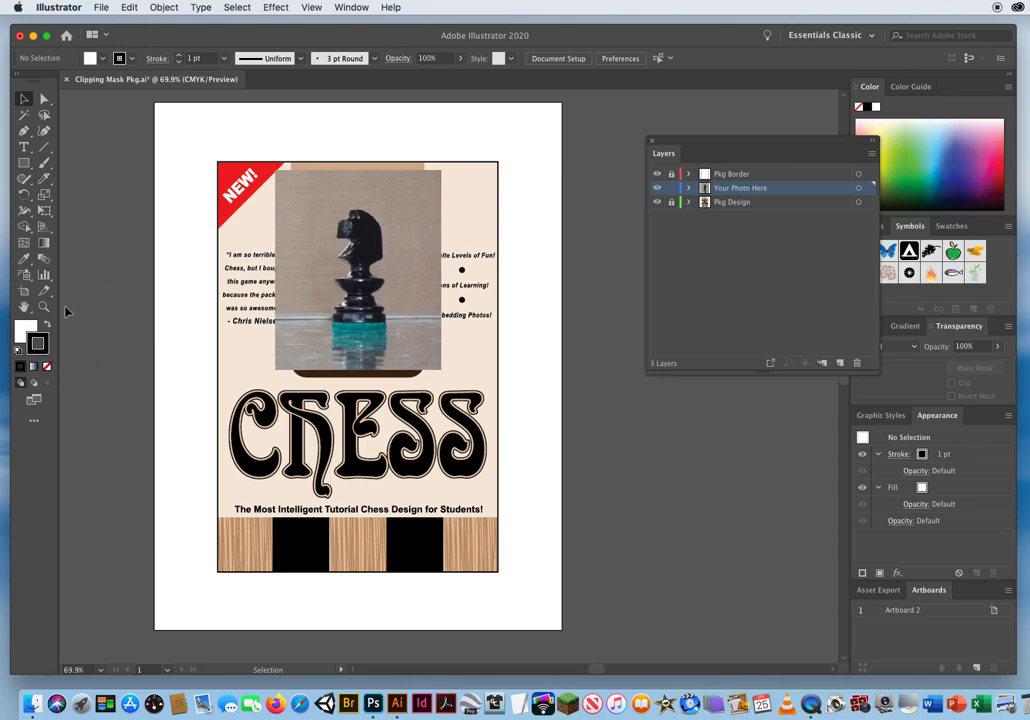
pyautogui.click(47, 325)
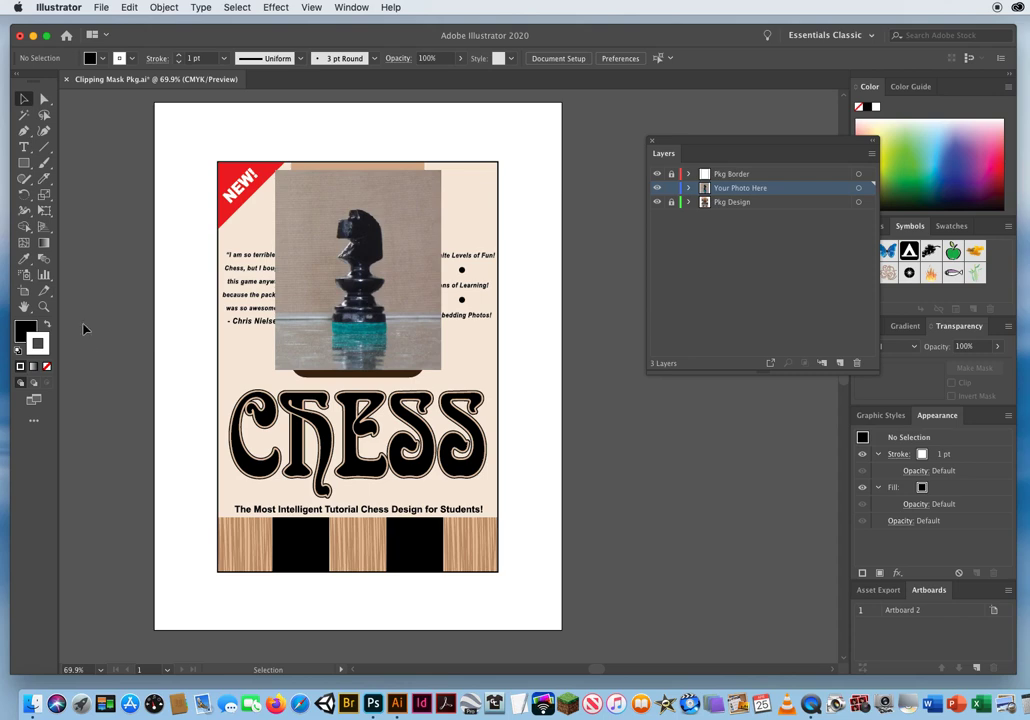
pyautogui.click(30, 330)
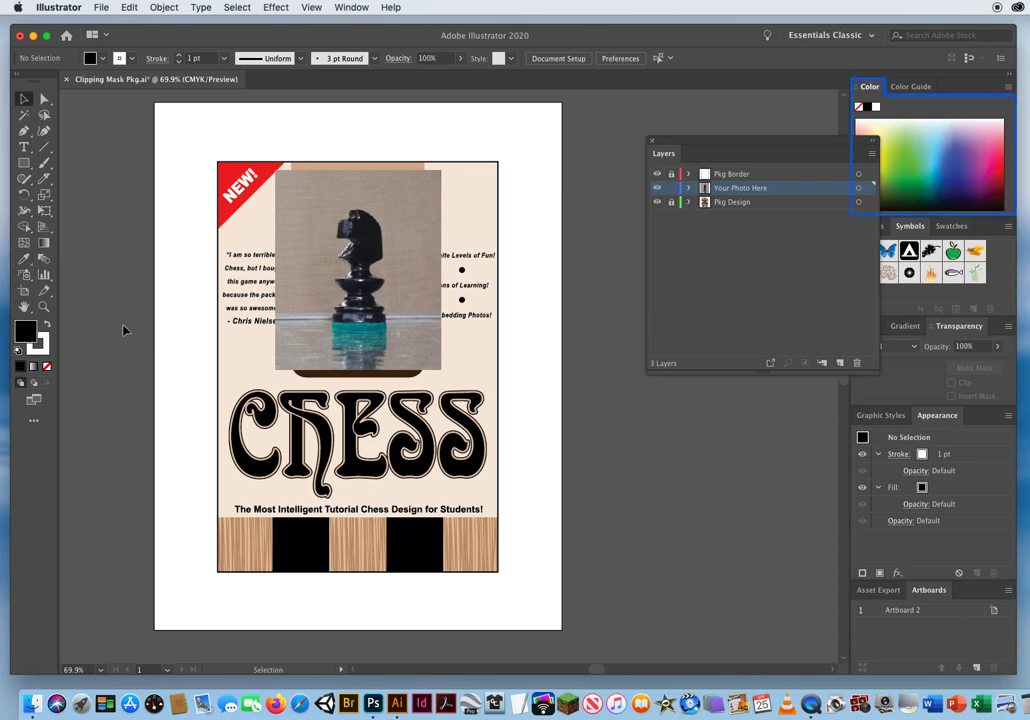
pyautogui.press('/')
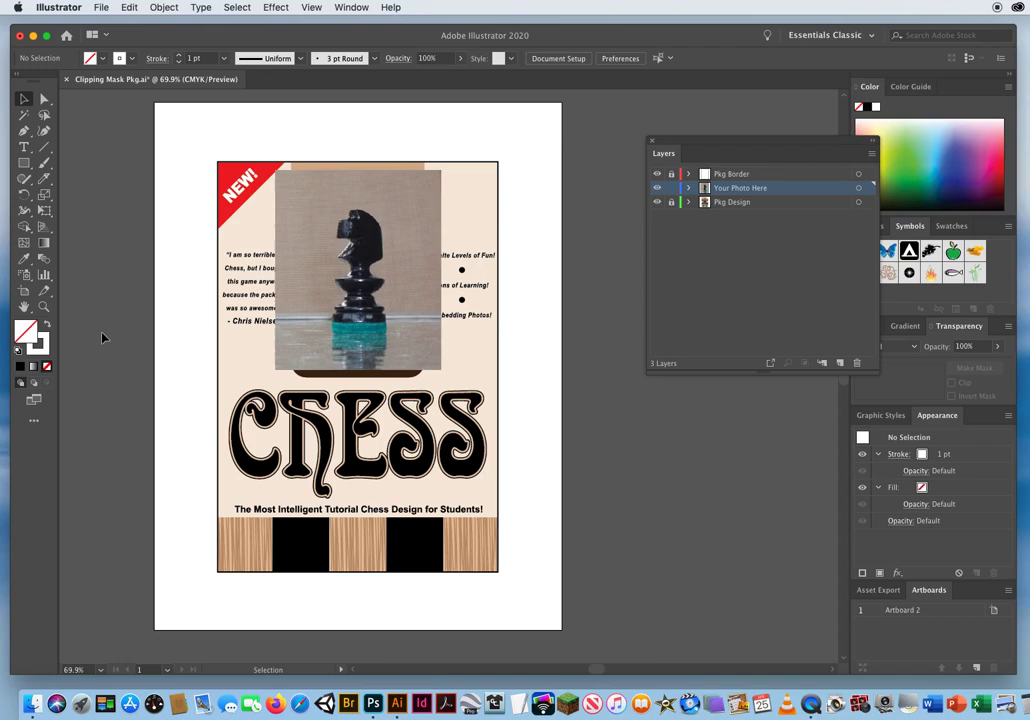
# Activate the Pen tool for tracing the knight and change the Your Photo Here layer's color to Light Red
pyautogui.press('z')
pyautogui.click(355, 303)
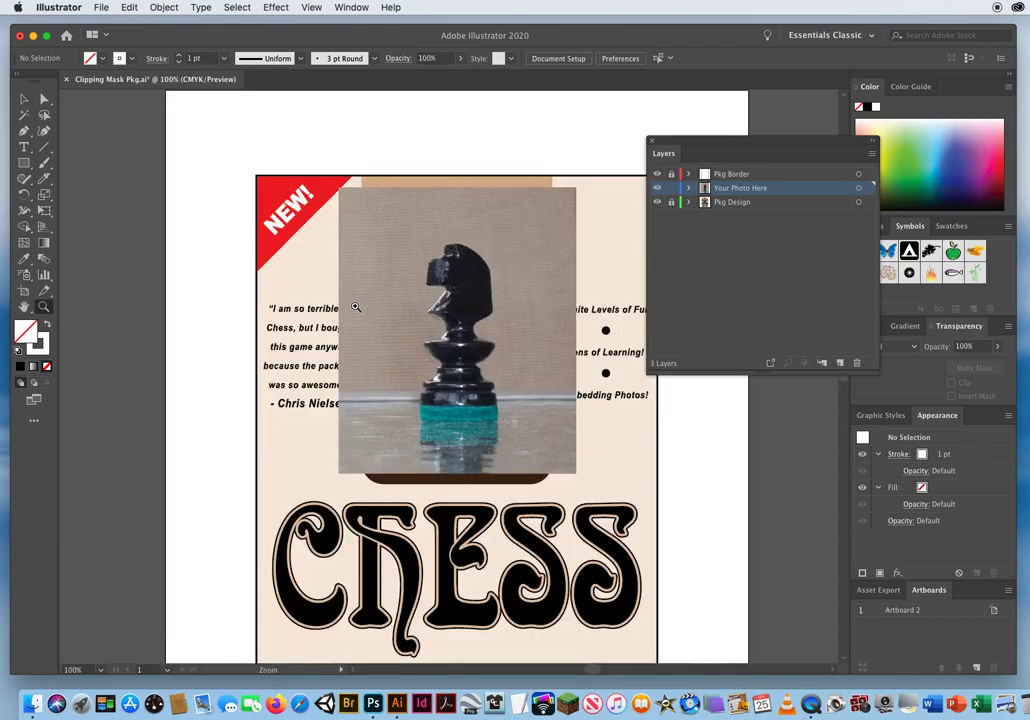
pyautogui.click(474, 373)
pyautogui.click(460, 362)
pyautogui.click(445, 351)
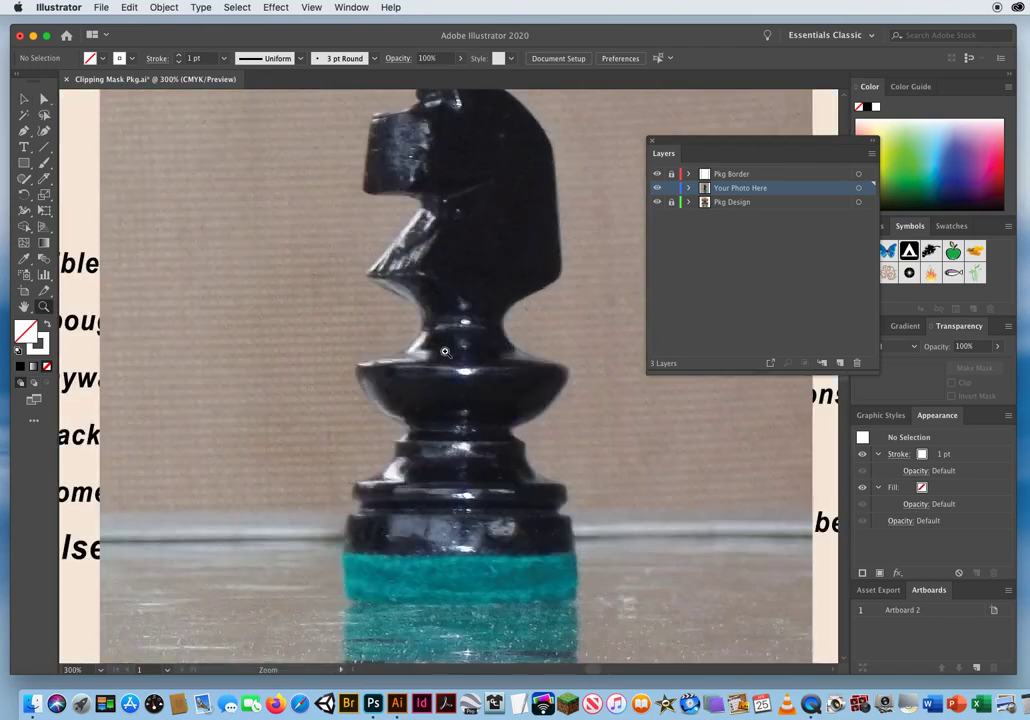
pyautogui.moveTo(445, 351); pyautogui.dragTo(341, 336)
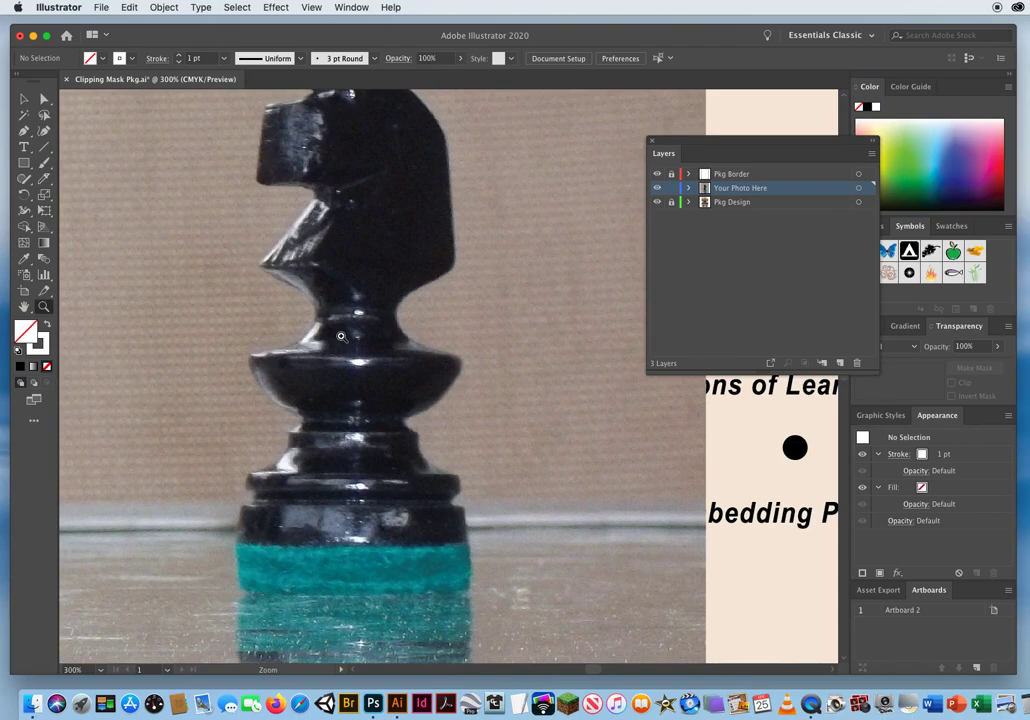
pyautogui.click(24, 132)
pyautogui.doubleClick(806, 192)
pyautogui.click(630, 325)
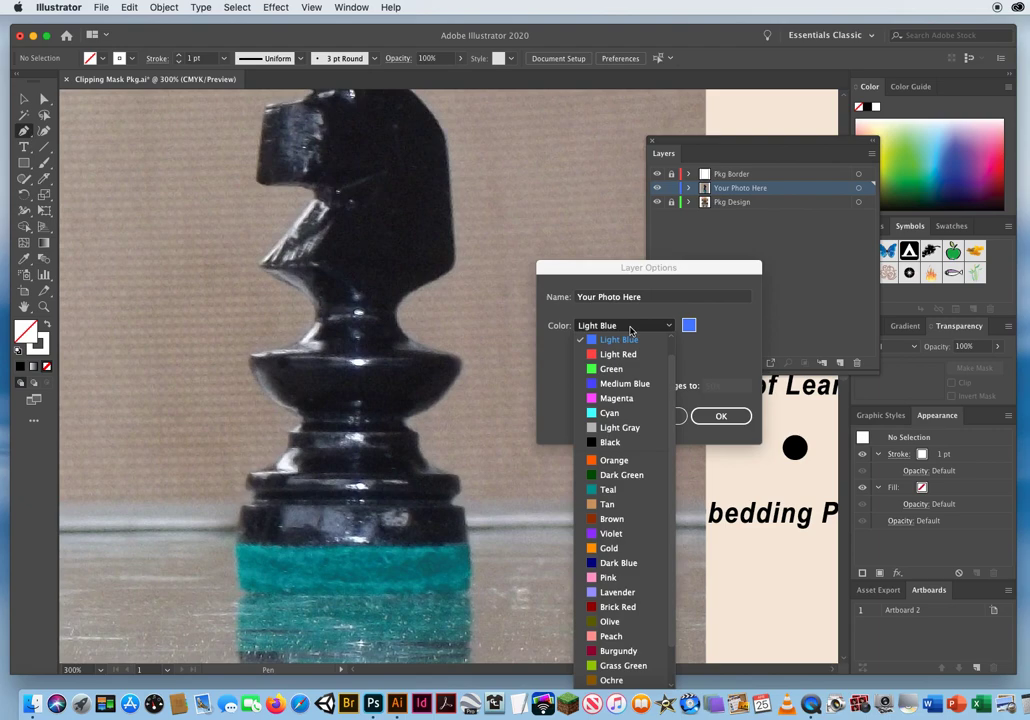
pyautogui.click(630, 354)
pyautogui.press('Return')
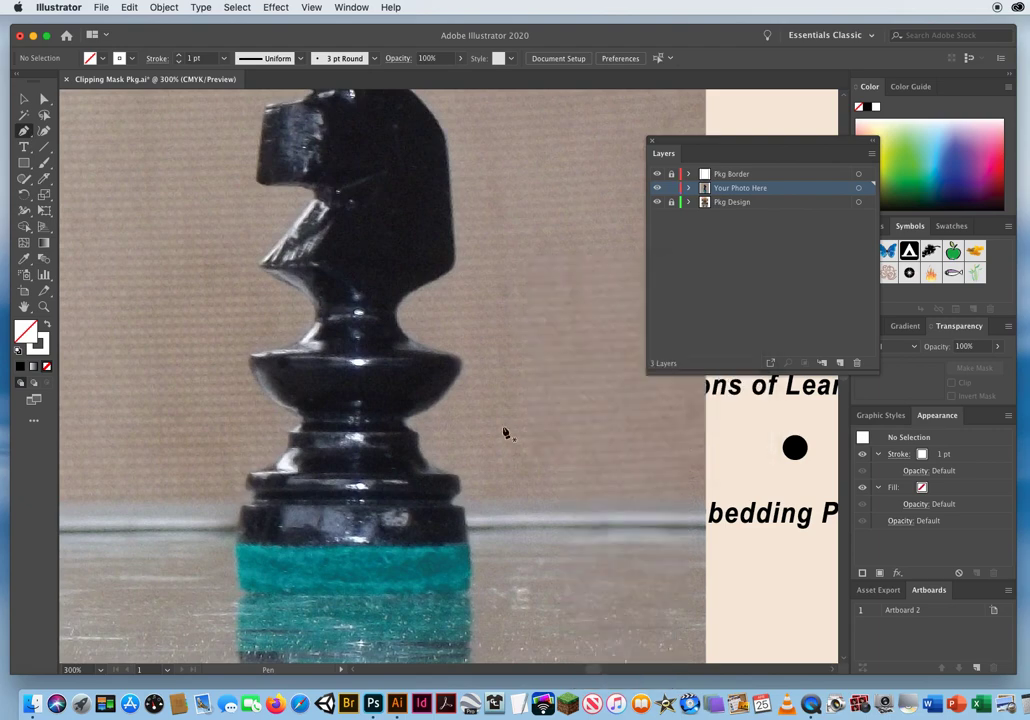
# Trace the knight's left contour with the Pen tool from the lower base ring up past the wide collar to the neck
pyautogui.click(254, 492)
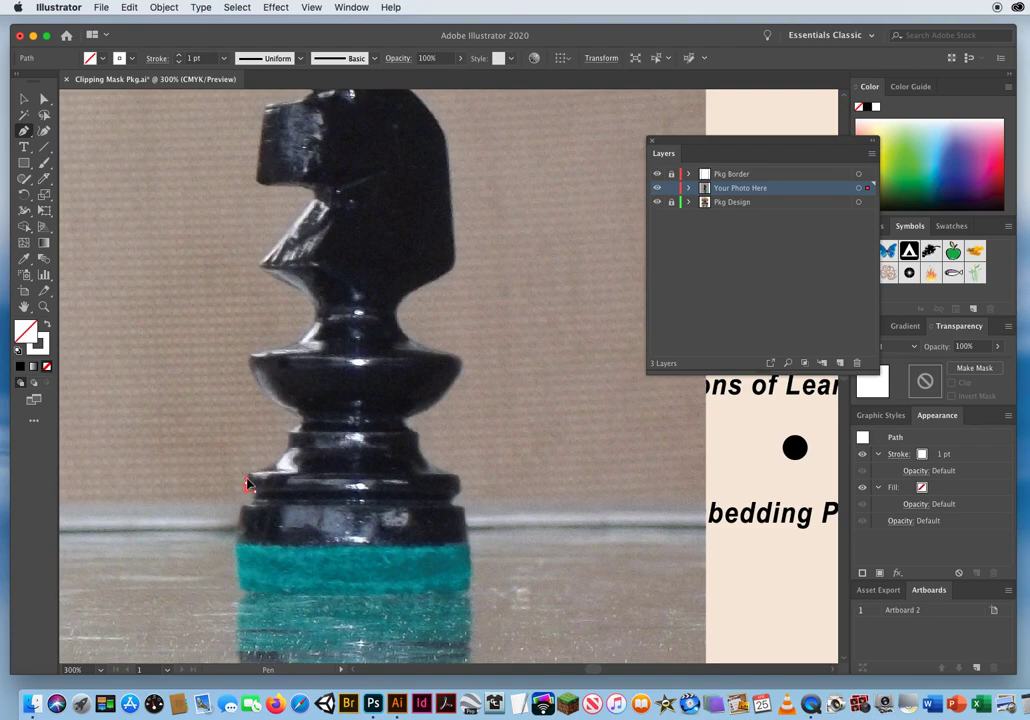
pyautogui.moveTo(247, 480); pyautogui.dragTo(254, 472)
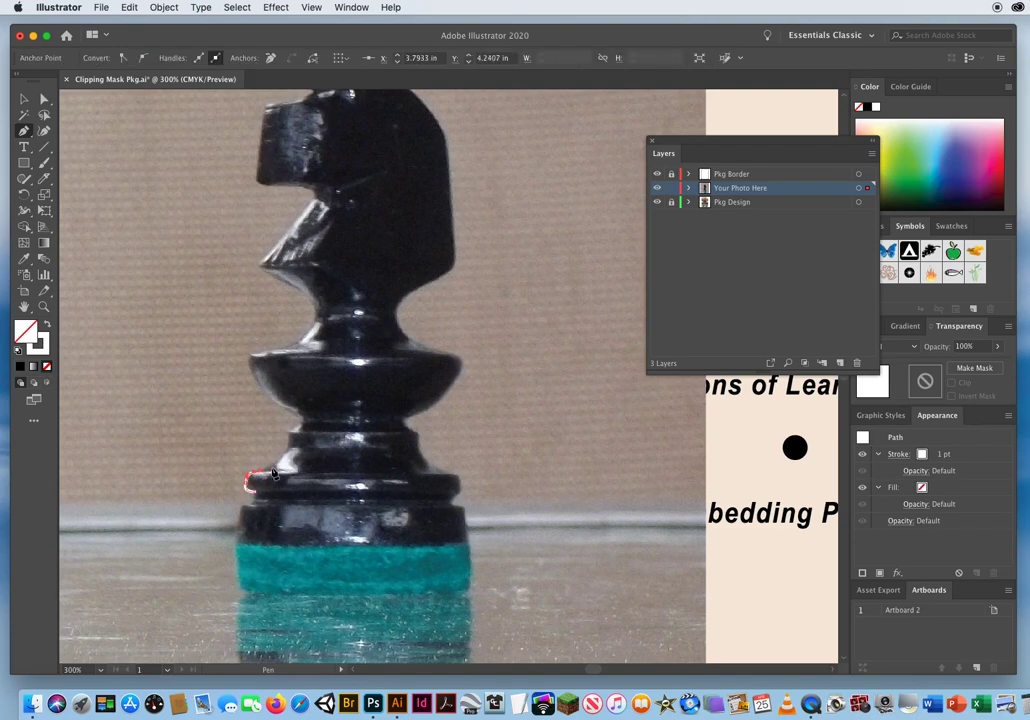
pyautogui.click(271, 470)
pyautogui.moveTo(288, 449); pyautogui.dragTo(294, 440)
pyautogui.click(289, 449)
pyautogui.click(287, 432)
pyautogui.click(298, 422)
pyautogui.click(272, 403)
pyautogui.moveTo(248, 357); pyautogui.dragTo(361, 403)
pyautogui.press('space')
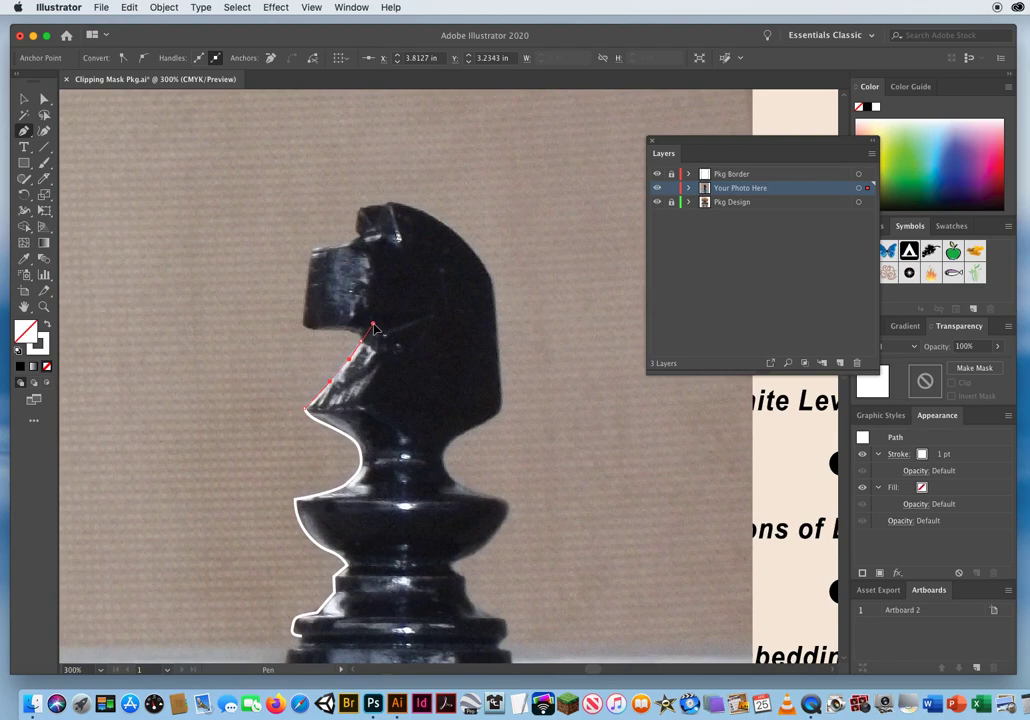
# Continue the Pen path around the knight's mouth, up the front of the muzzle and along its top to the ear
pyautogui.click(361, 339)
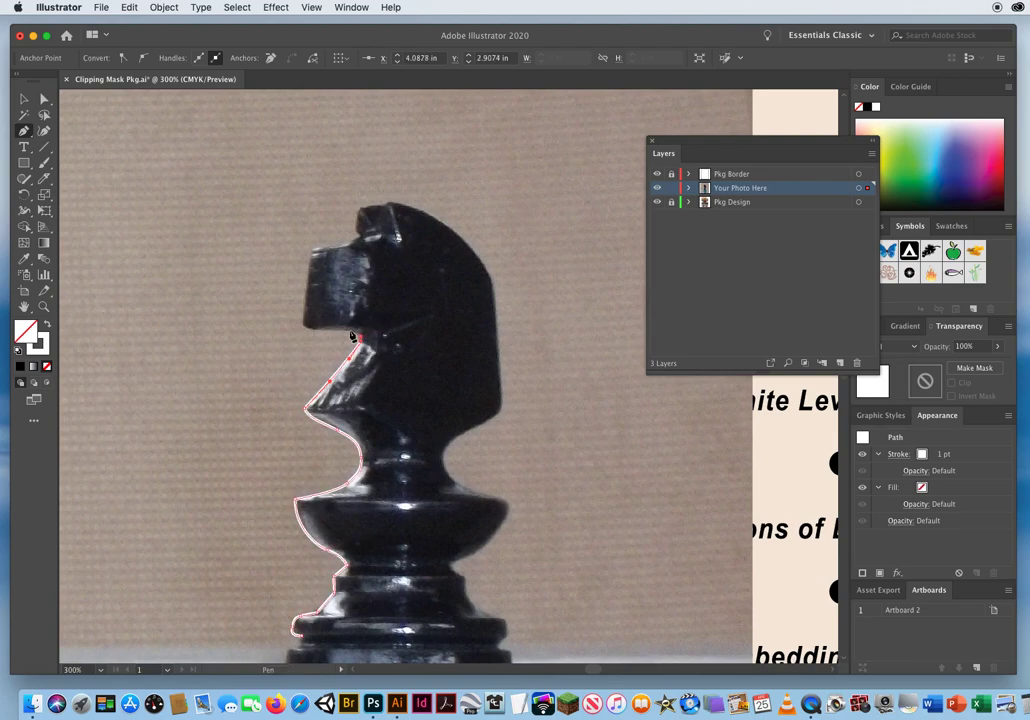
pyautogui.click(302, 323)
pyautogui.moveTo(304, 315); pyautogui.dragTo(305, 296)
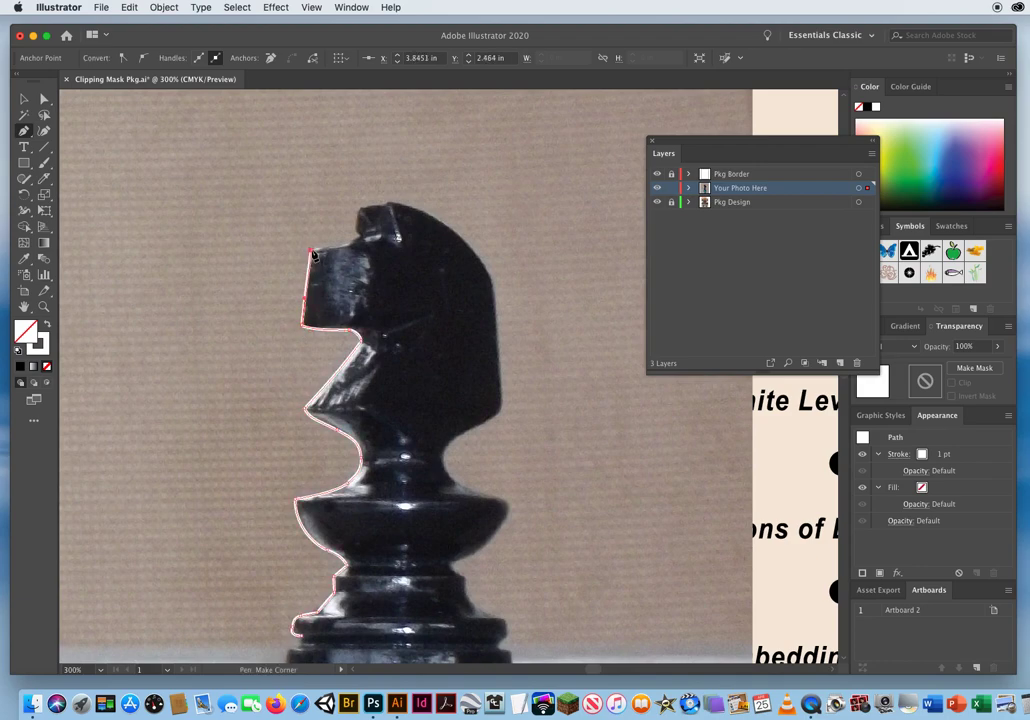
pyautogui.click(310, 249)
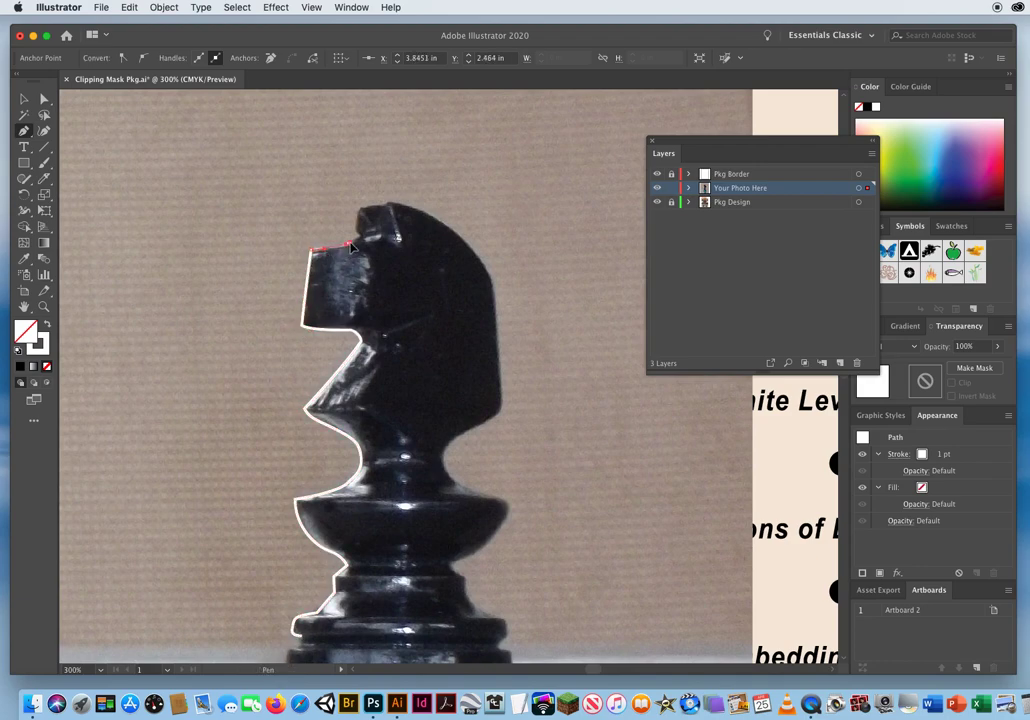
pyautogui.click(358, 242)
pyautogui.click(364, 239)
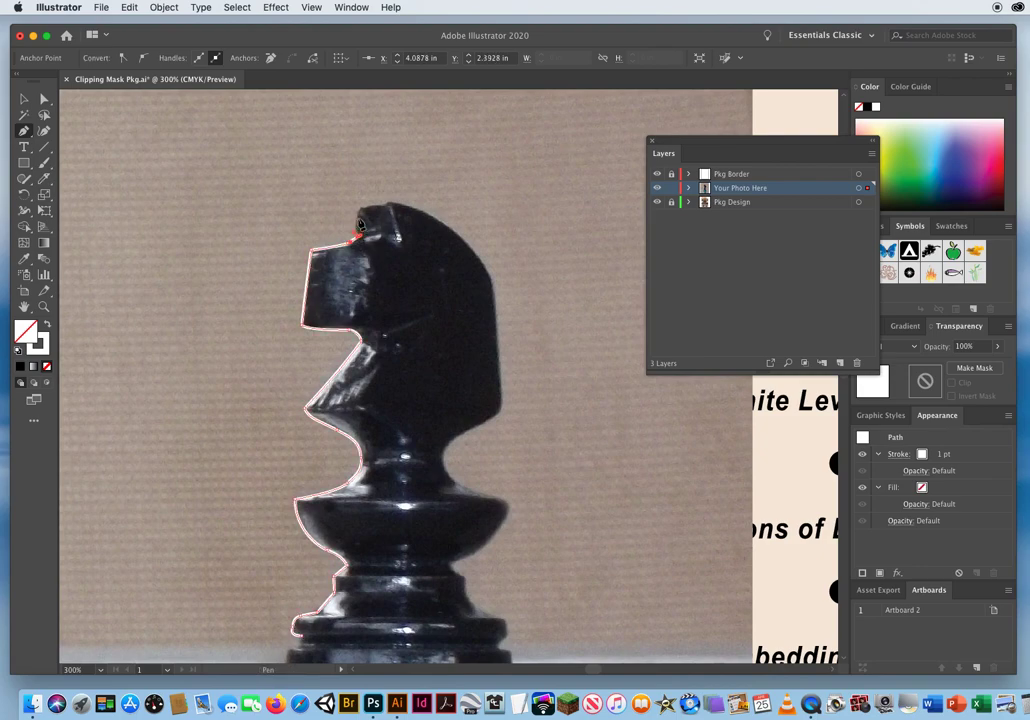
# Continue the Pen path over the knight's ear, around the curved mane, and down its back to the underside of the head
pyautogui.click(364, 211)
pyautogui.moveTo(366, 208); pyautogui.dragTo(387, 199)
pyautogui.click(428, 212)
pyautogui.moveTo(479, 259); pyautogui.dragTo(495, 324)
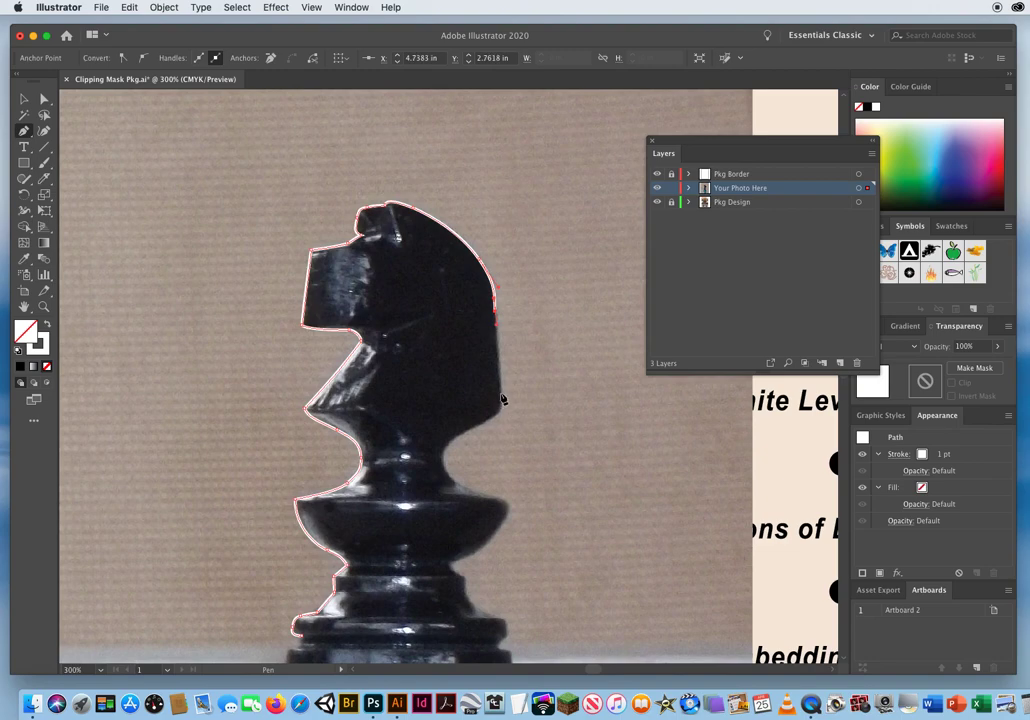
pyautogui.click(500, 406)
pyautogui.click(462, 432)
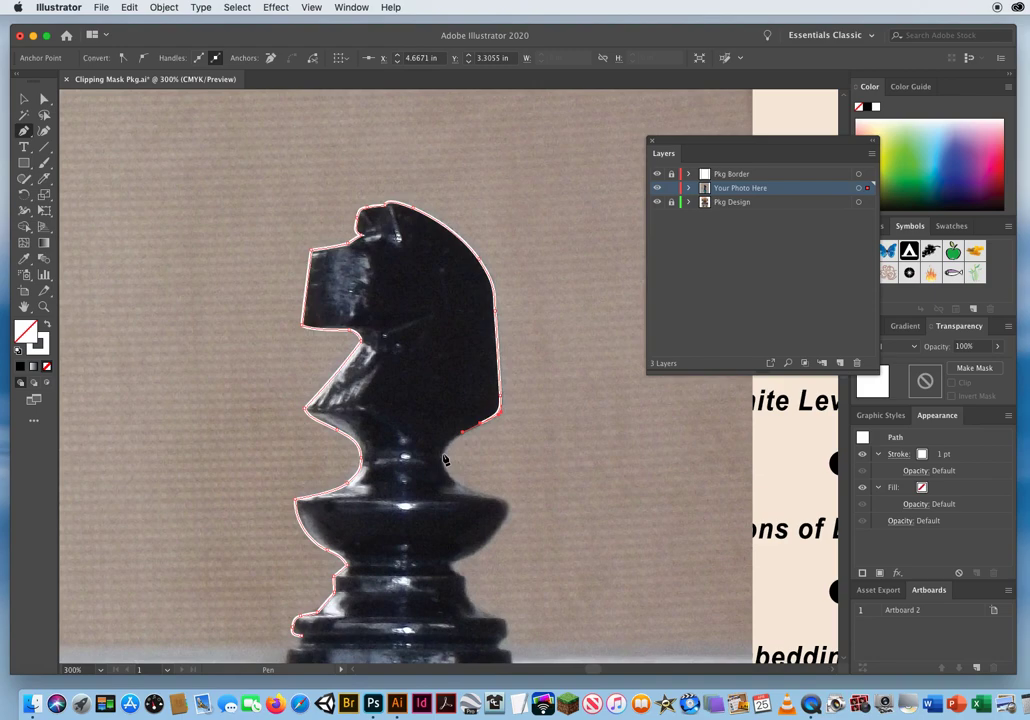
# Trace the knight's right contour with the Pen tool along the neck and around the wide collar to the narrow waist below
pyautogui.click(440, 446)
pyautogui.click(443, 467)
pyautogui.click(460, 487)
pyautogui.click(508, 504)
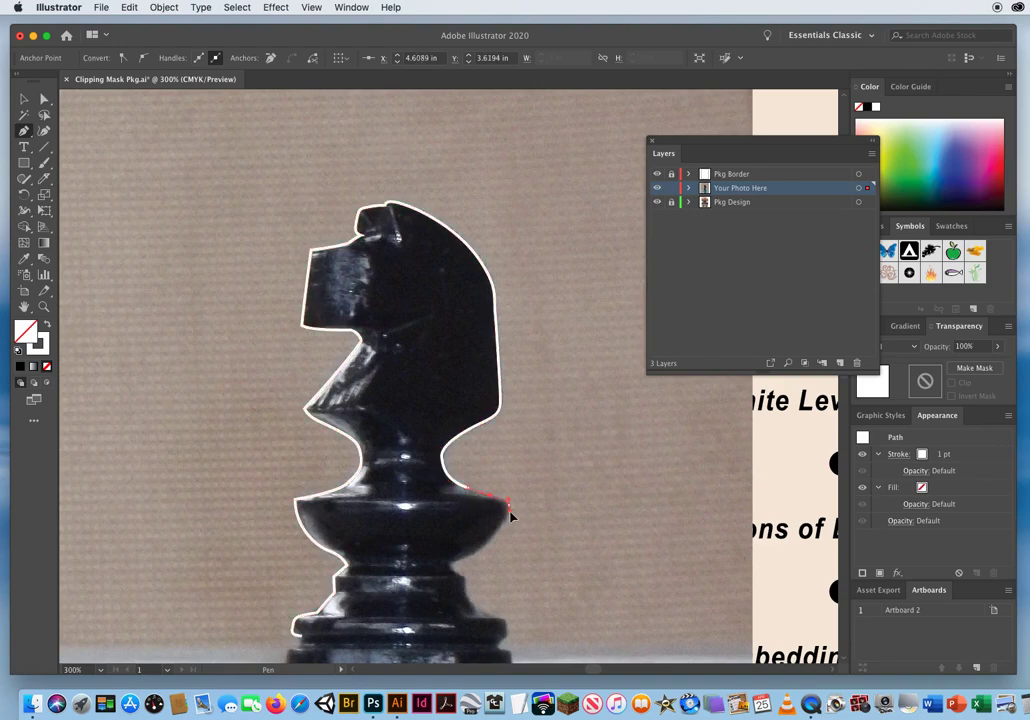
pyautogui.moveTo(510, 514); pyautogui.dragTo(496, 268)
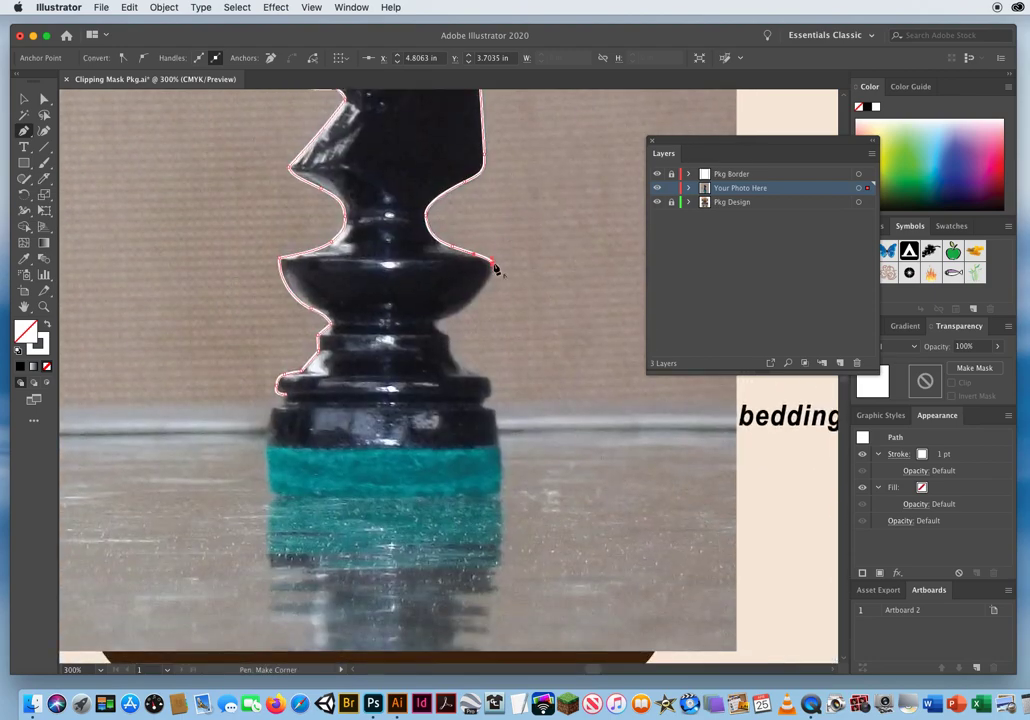
pyautogui.click(432, 322)
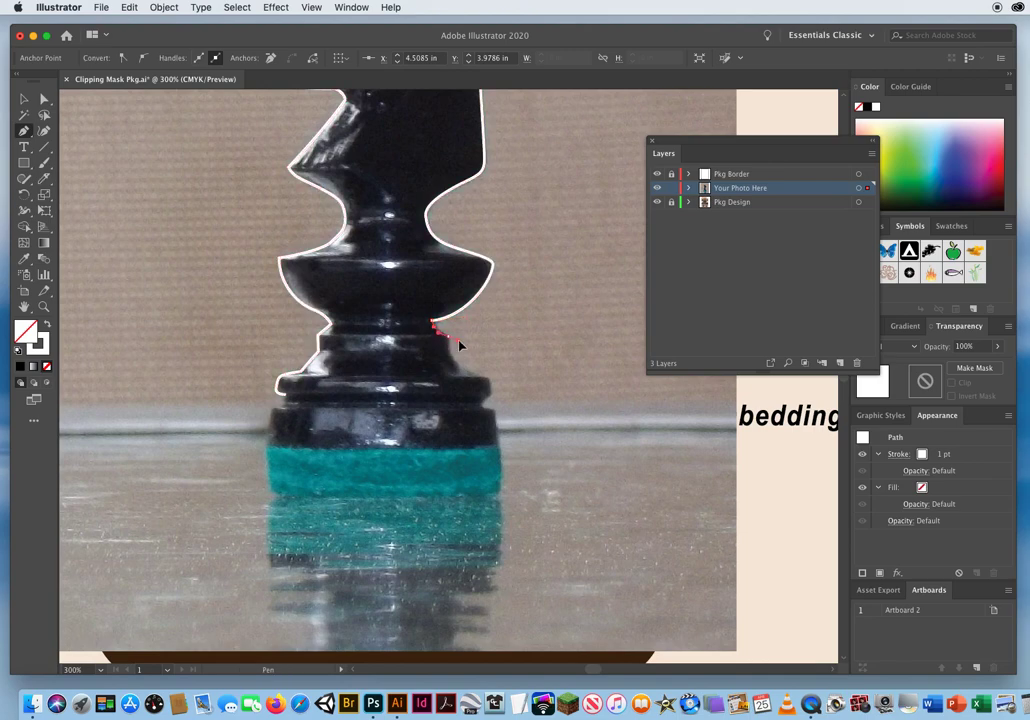
# Extend the Pen path down the right side of the stepped base rings and along the right edge of the teal felt
pyautogui.click(447, 337)
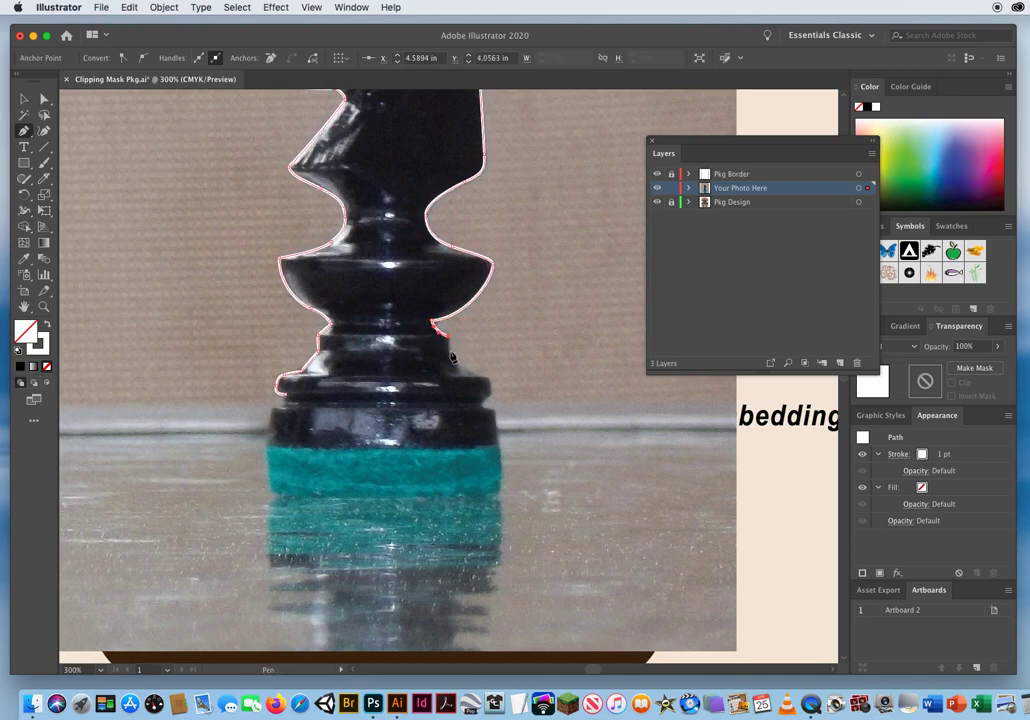
pyautogui.click(451, 357)
pyautogui.click(488, 379)
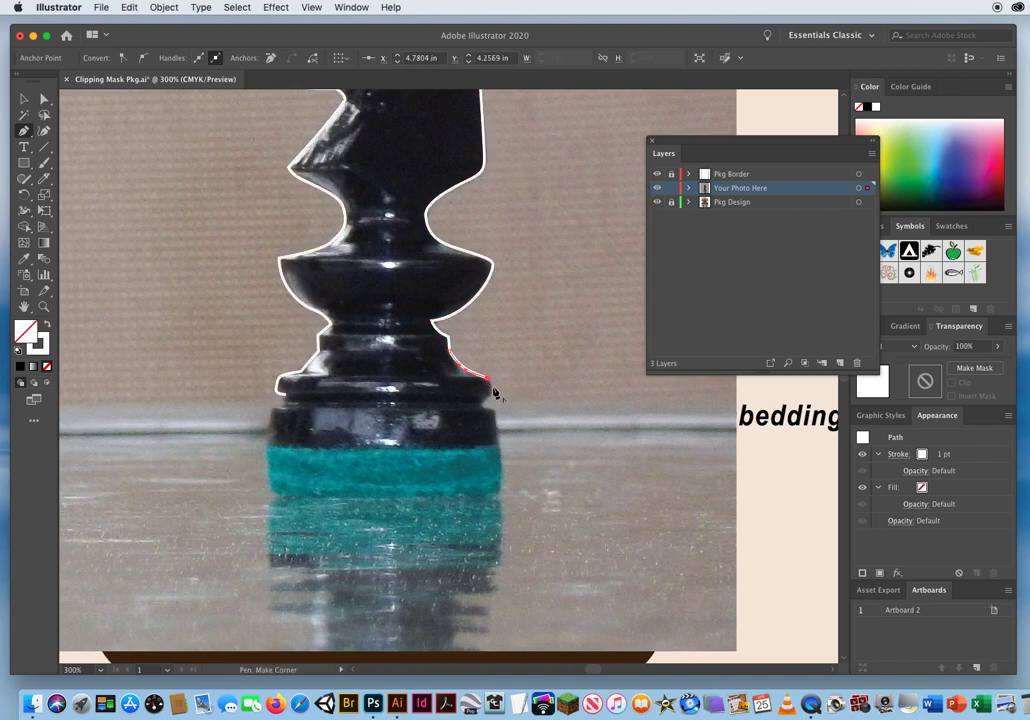
pyautogui.click(489, 388)
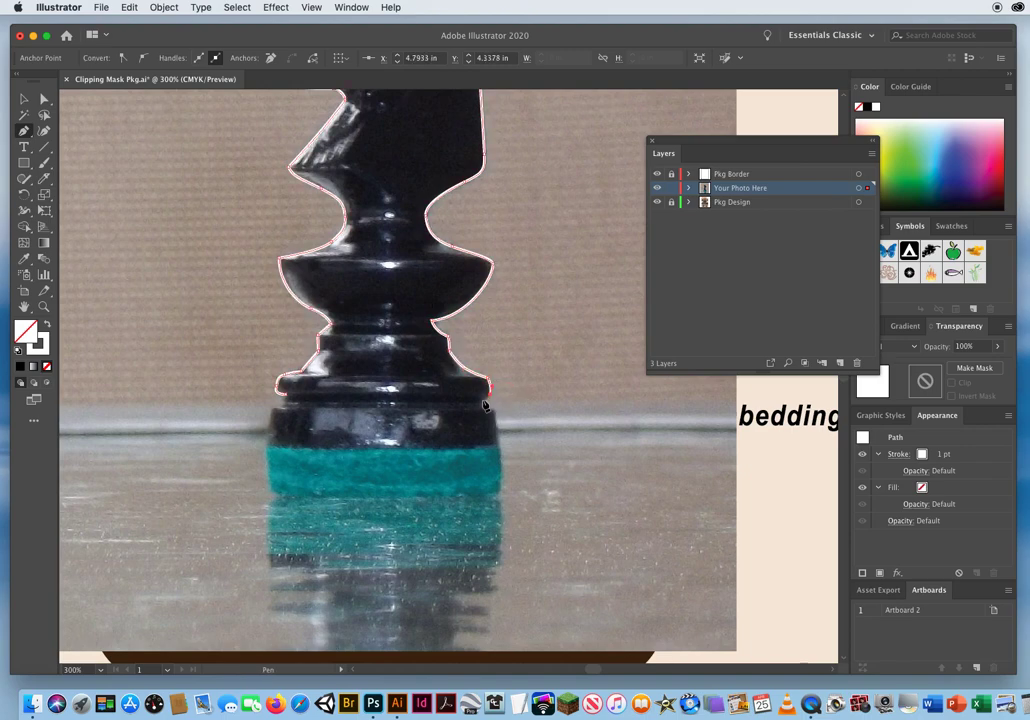
pyautogui.click(482, 403)
pyautogui.click(491, 409)
pyautogui.click(497, 446)
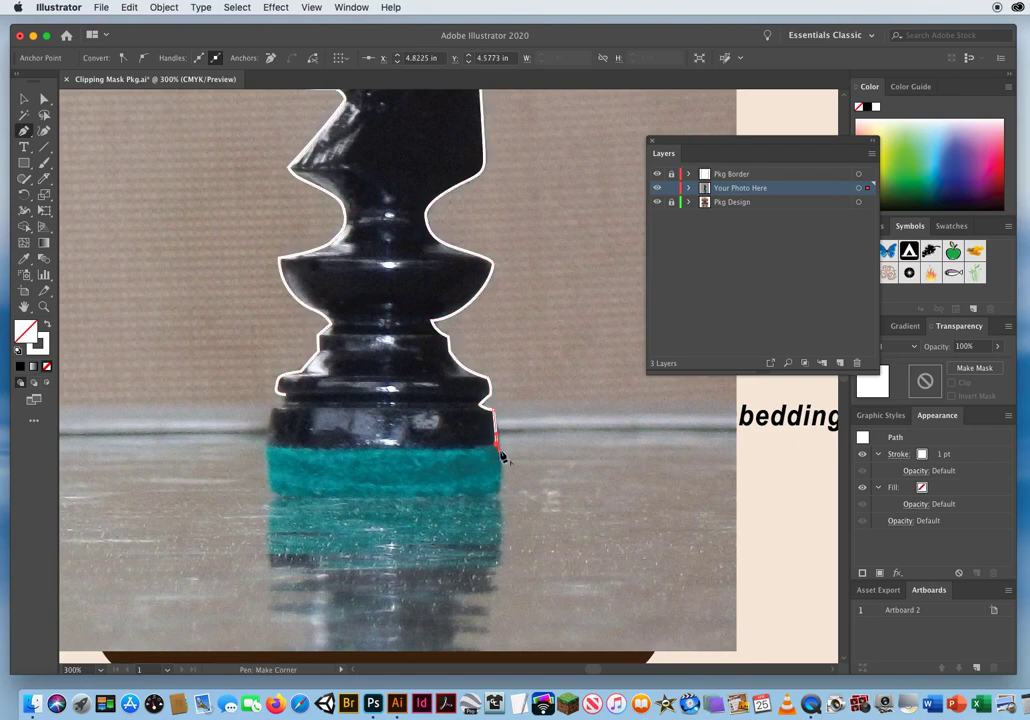
pyautogui.click(500, 477)
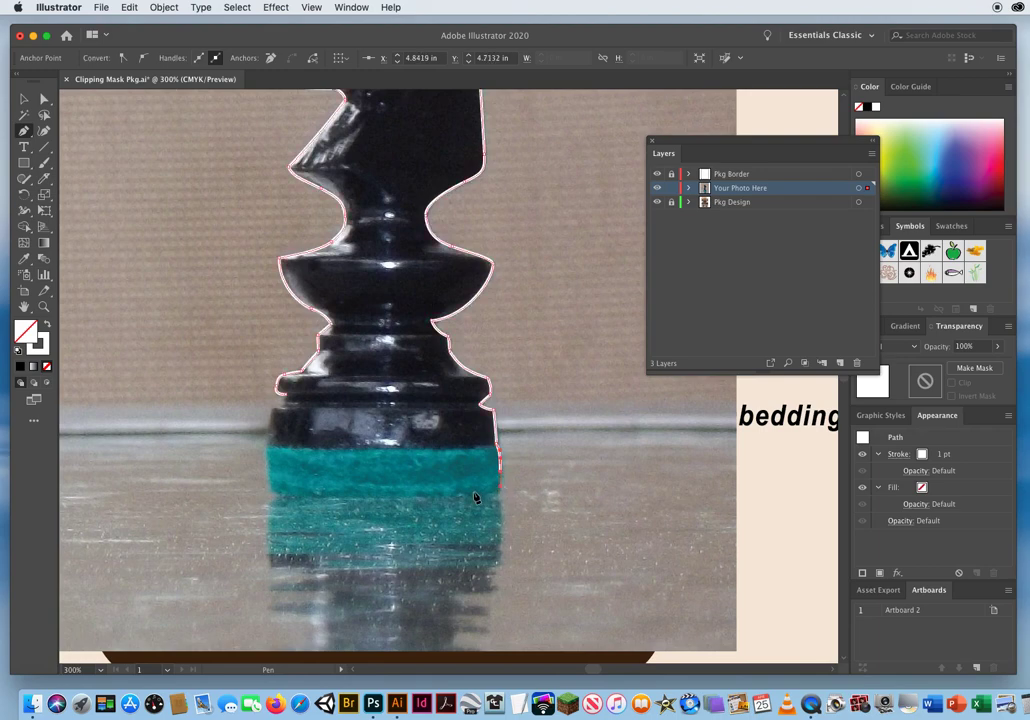
# Carry the Pen path along the bottom edge of the teal felt to its lower left corner
pyautogui.moveTo(472, 492); pyautogui.dragTo(444, 494)
pyautogui.click(379, 499)
pyautogui.click(341, 498)
pyautogui.click(299, 498)
pyautogui.click(271, 495)
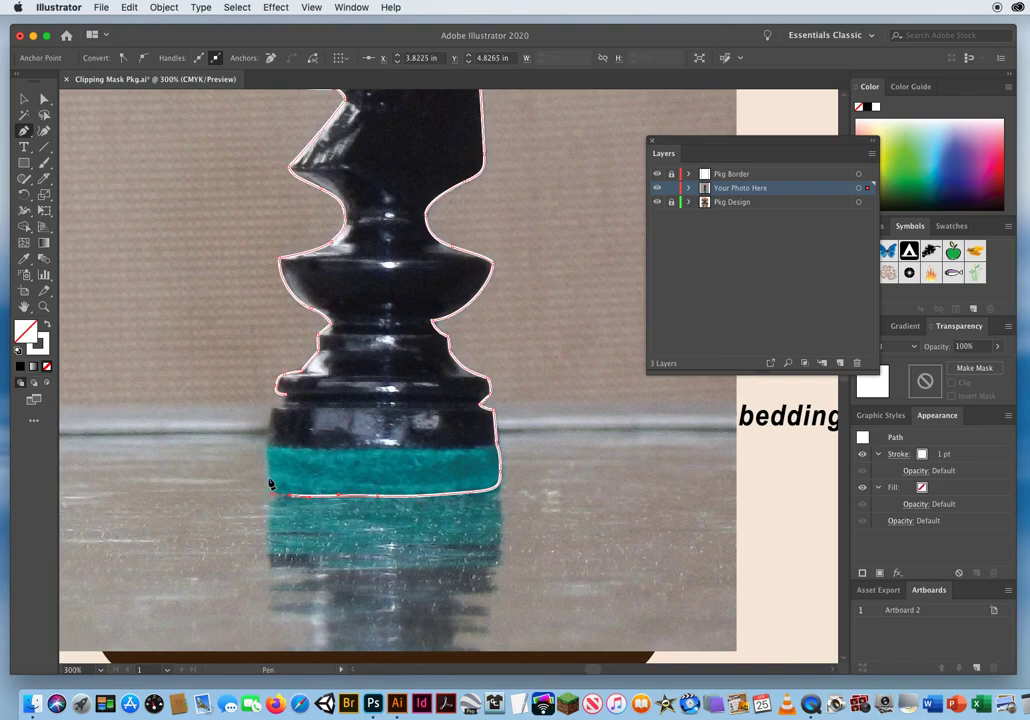
# Trace up the left side of the base, close the outline at its starting point, and deselect the finished path
pyautogui.click(266, 446)
pyautogui.click(271, 408)
pyautogui.click(285, 403)
pyautogui.moveTo(286, 394)
pyautogui.mouseDown()
pyautogui.moveTo(289, 386)
pyautogui.moveTo(286, 403)
pyautogui.mouseUp()
pyautogui.click(43, 306)
pyautogui.keyDown('alt'); pyautogui.click(414, 381); pyautogui.keyUp('alt')
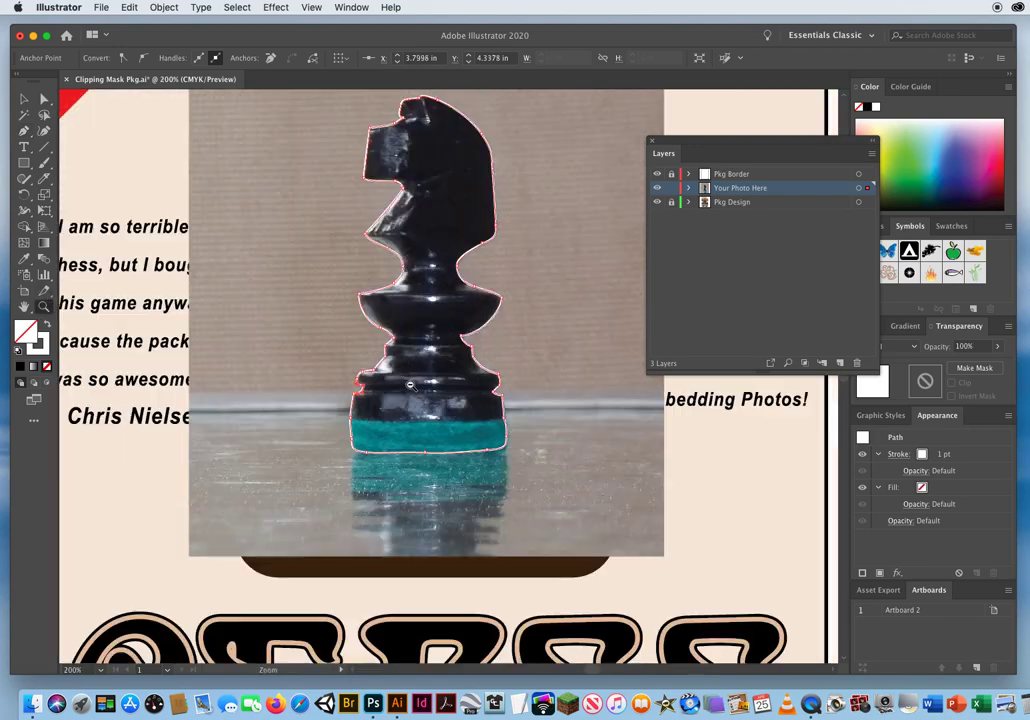
pyautogui.click(24, 99)
pyautogui.press('space')
pyautogui.moveTo(243, 299); pyautogui.dragTo(190, 337)
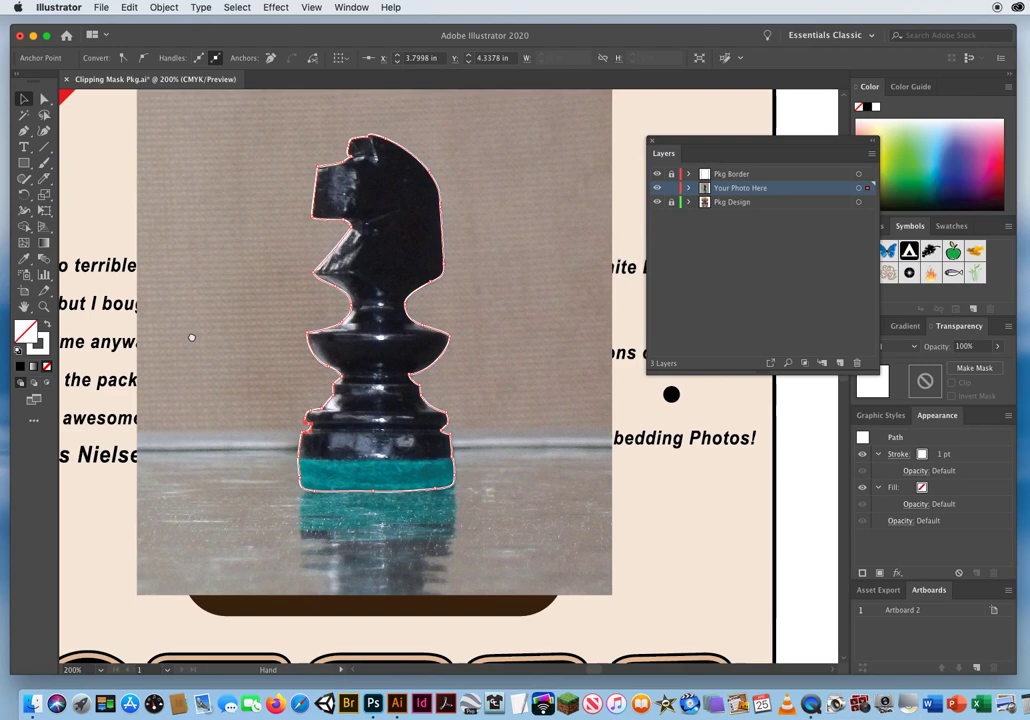
pyautogui.click(655, 420)
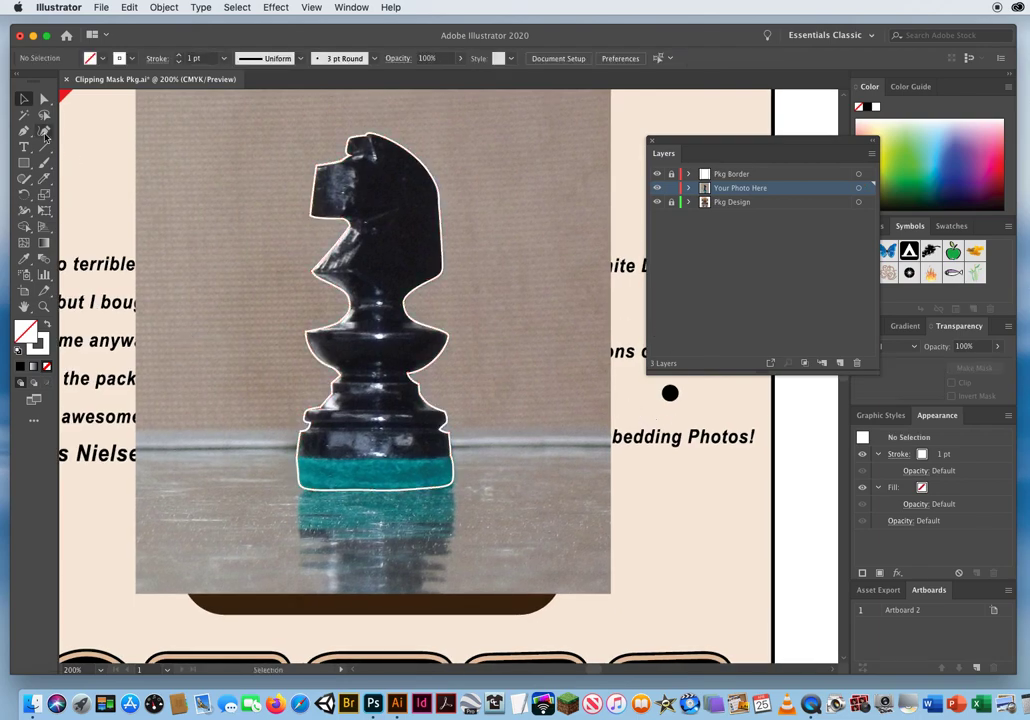
# Refine the bottom edge of the knight's outline by adjusting the anchor points under the teal felt with the Direct Selection tool
pyautogui.click(42, 99)
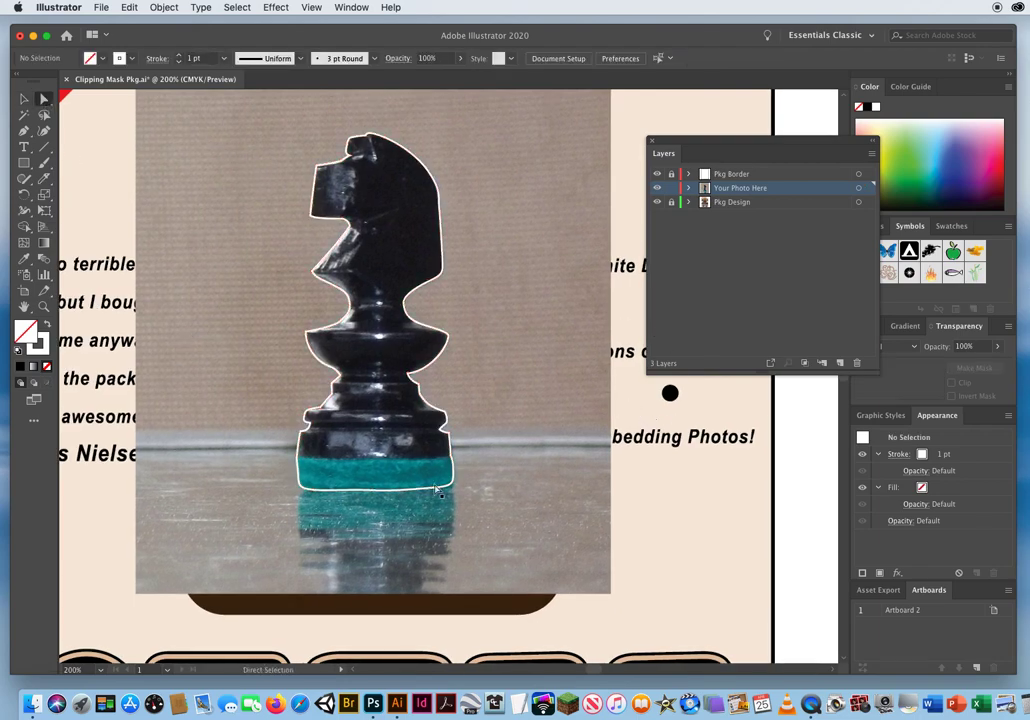
pyautogui.click(381, 497)
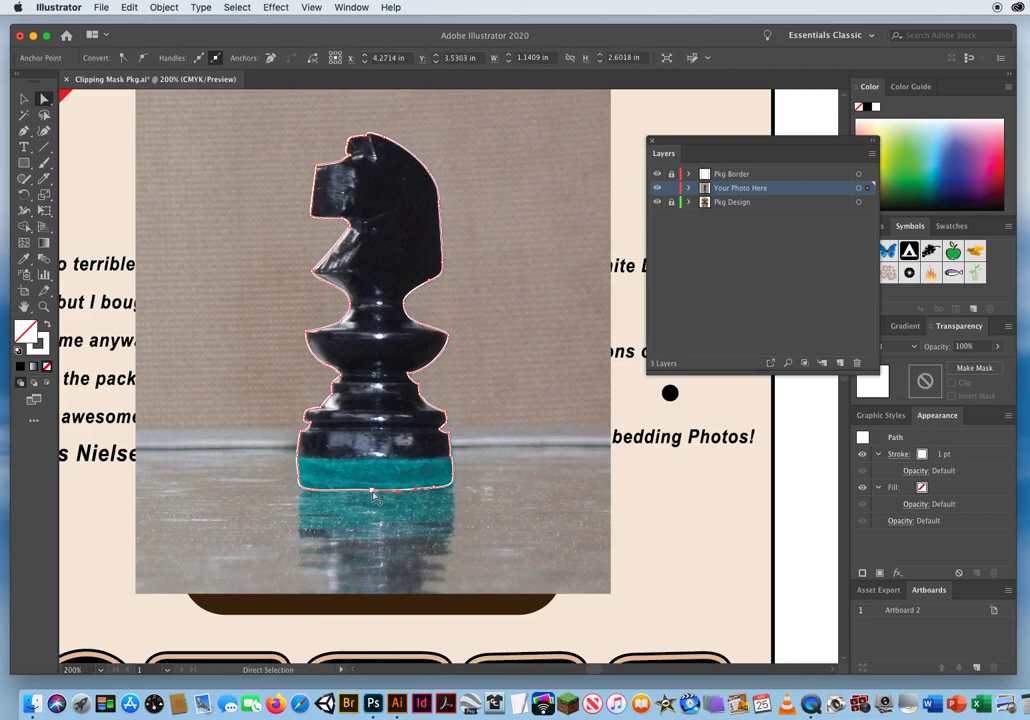
pyautogui.moveTo(395, 492); pyautogui.dragTo(377, 494)
pyautogui.click(301, 489)
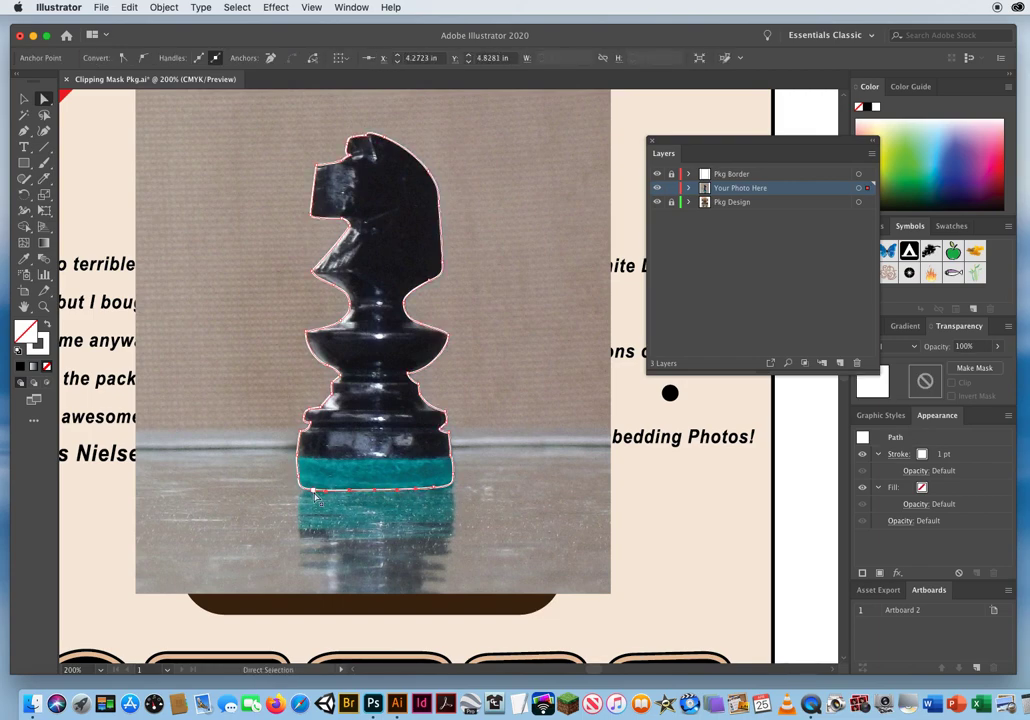
pyautogui.moveTo(314, 491); pyautogui.dragTo(313, 490)
pyautogui.click(23, 98)
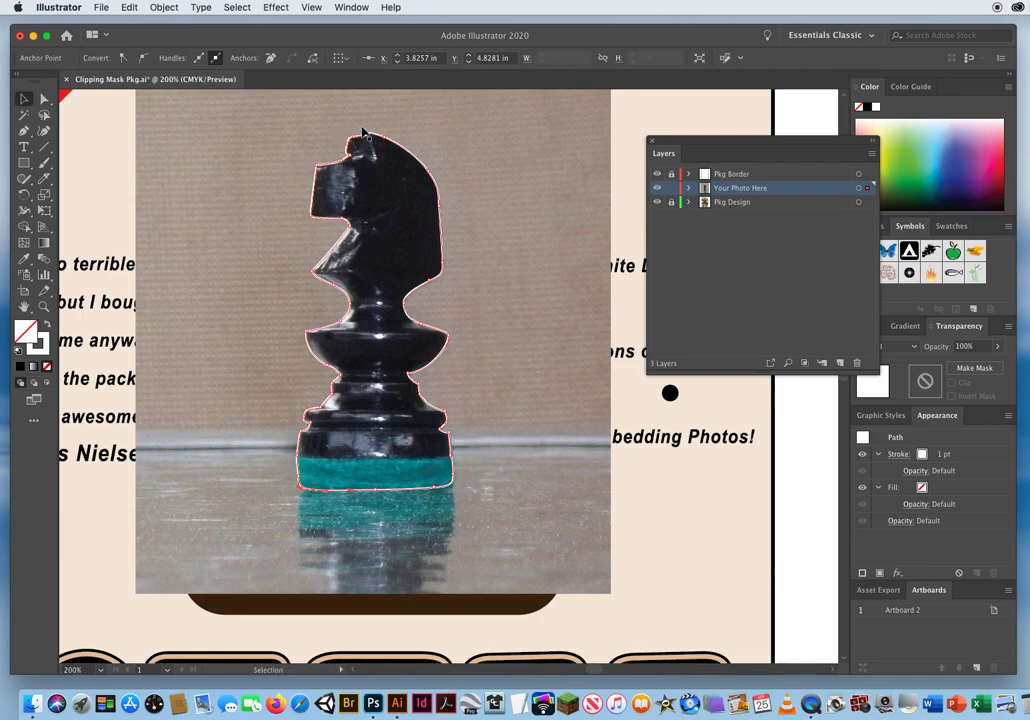
pyautogui.click(788, 469)
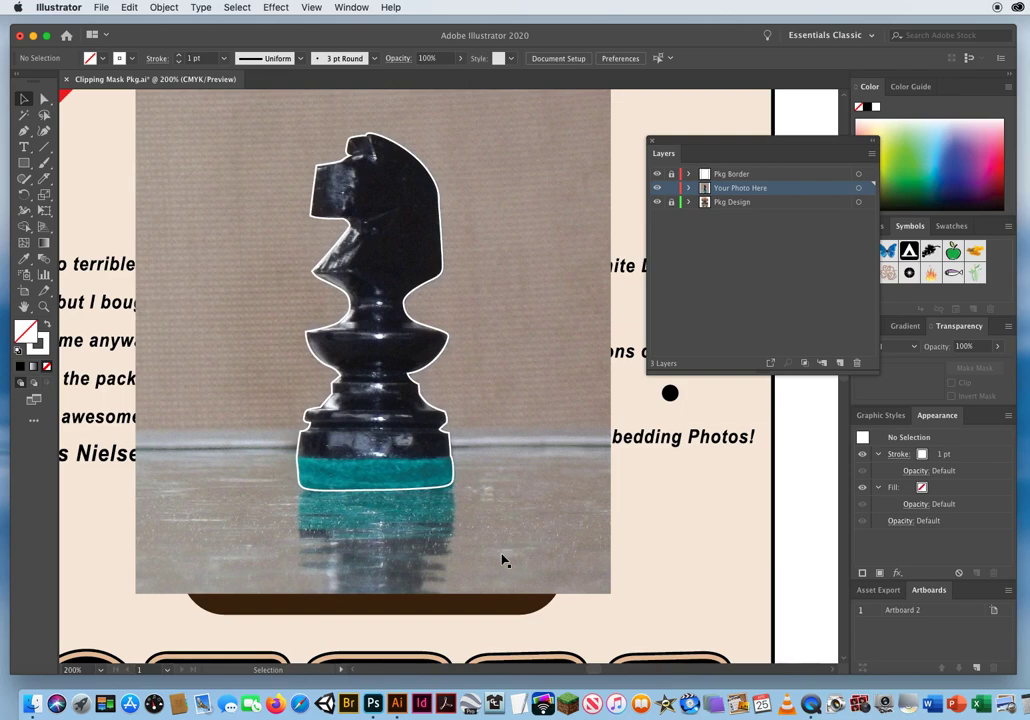
pyautogui.click(44, 98)
pyautogui.click(440, 491)
pyautogui.click(446, 487)
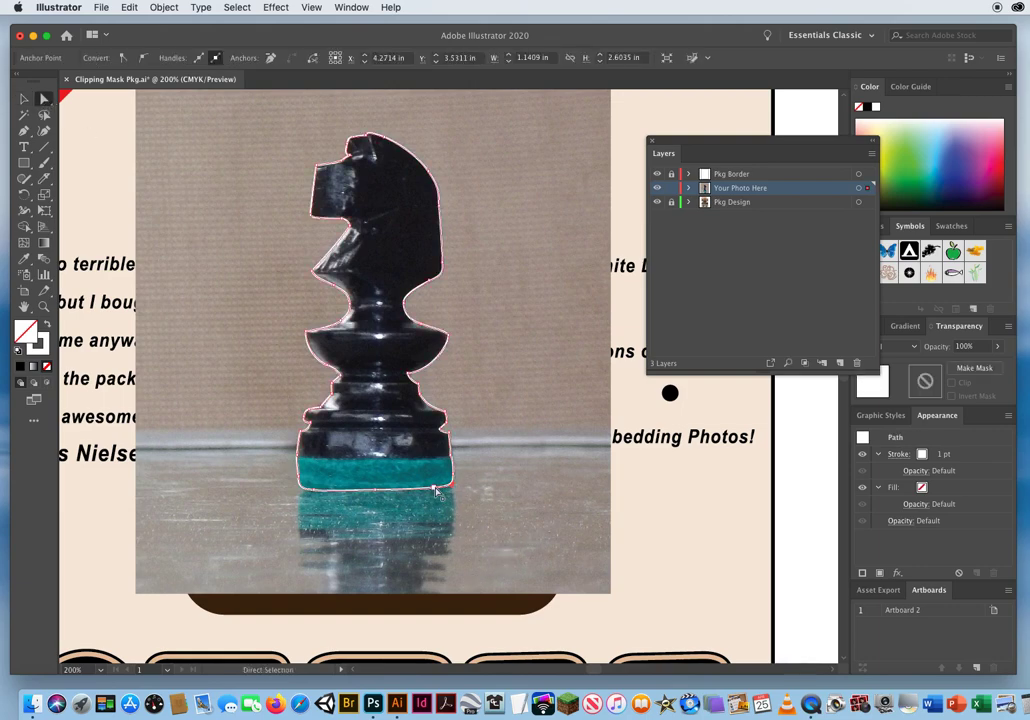
pyautogui.click(714, 510)
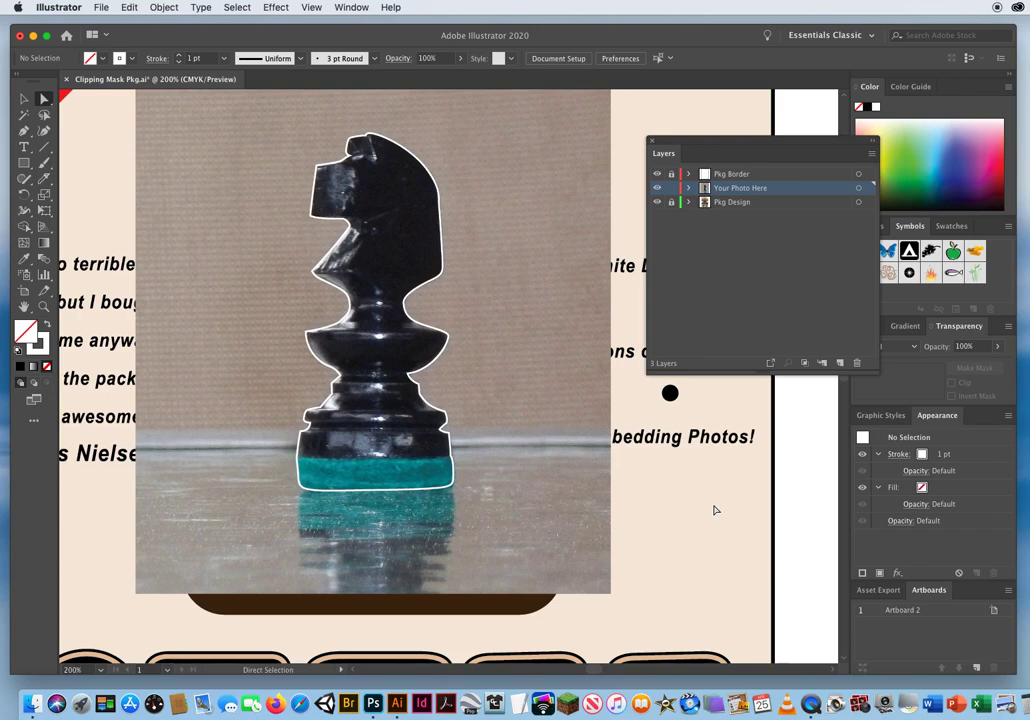
# Make a clipping mask from the knight photo and its white outline, then deselect the result
pyautogui.click(24, 98)
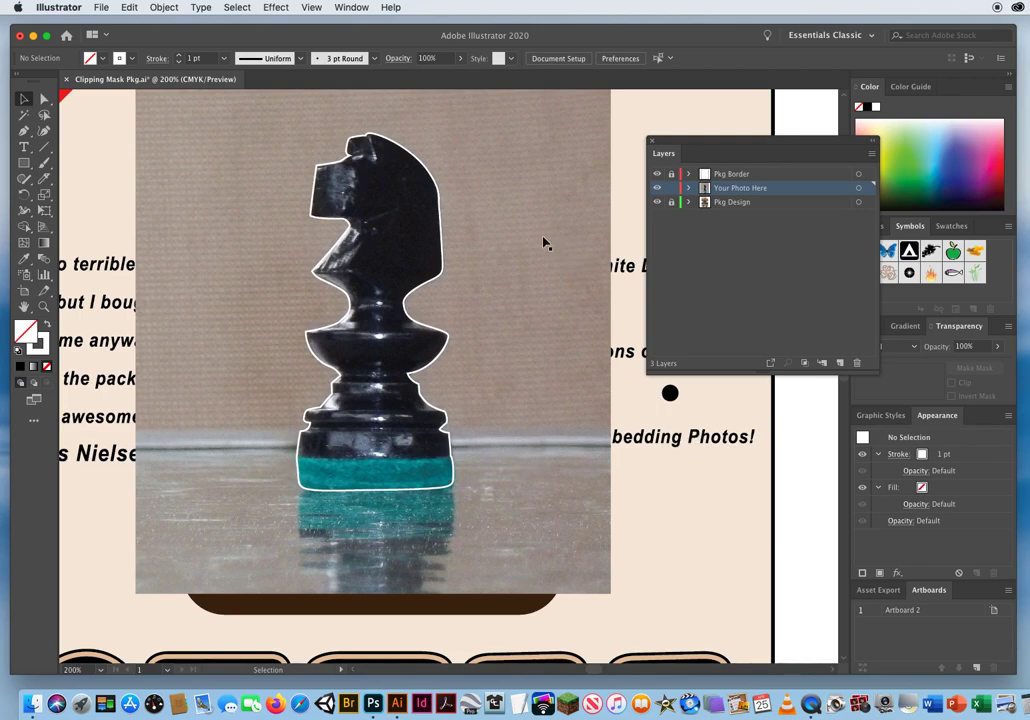
pyautogui.click(523, 275)
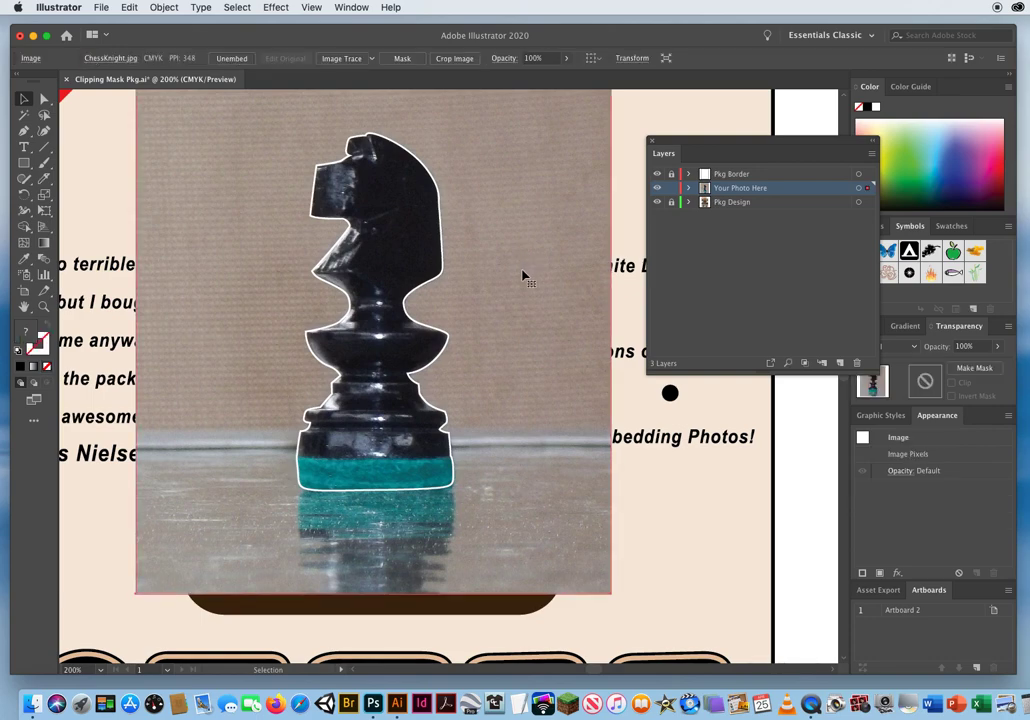
pyautogui.keyDown('shift'); pyautogui.click(446, 272); pyautogui.keyUp('shift')
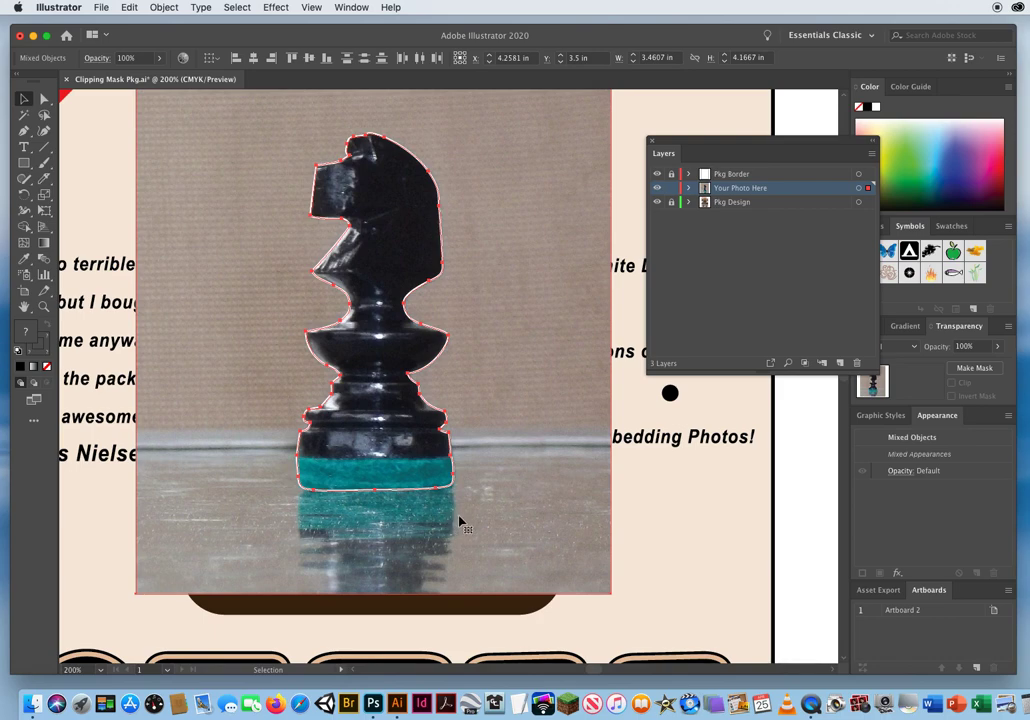
pyautogui.click(165, 8)
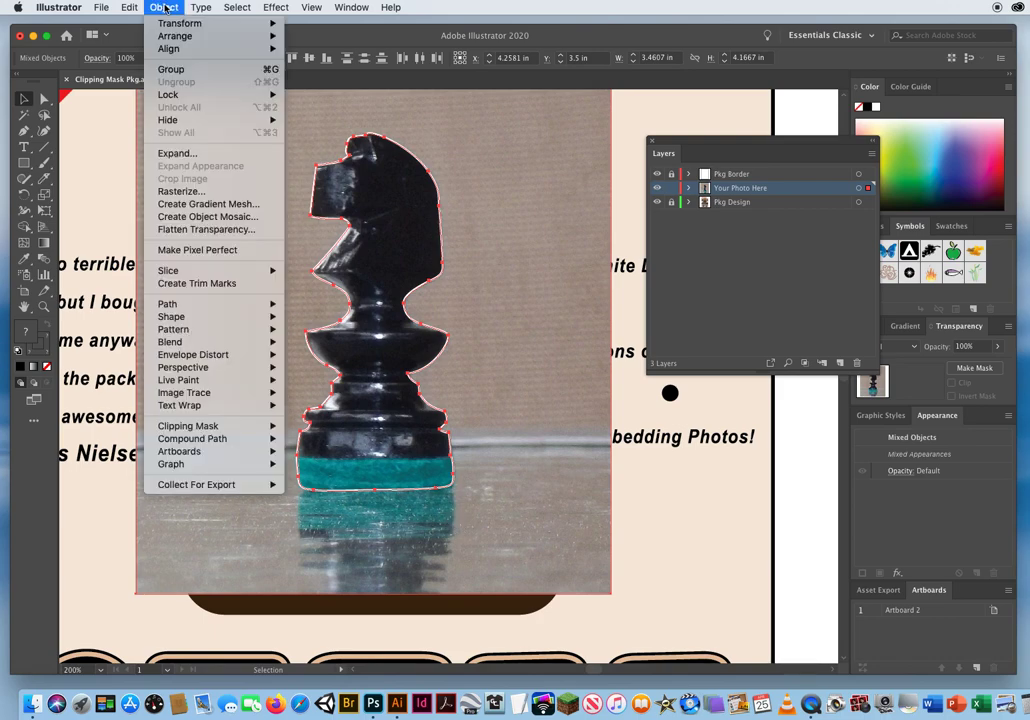
pyautogui.moveTo(204, 432)
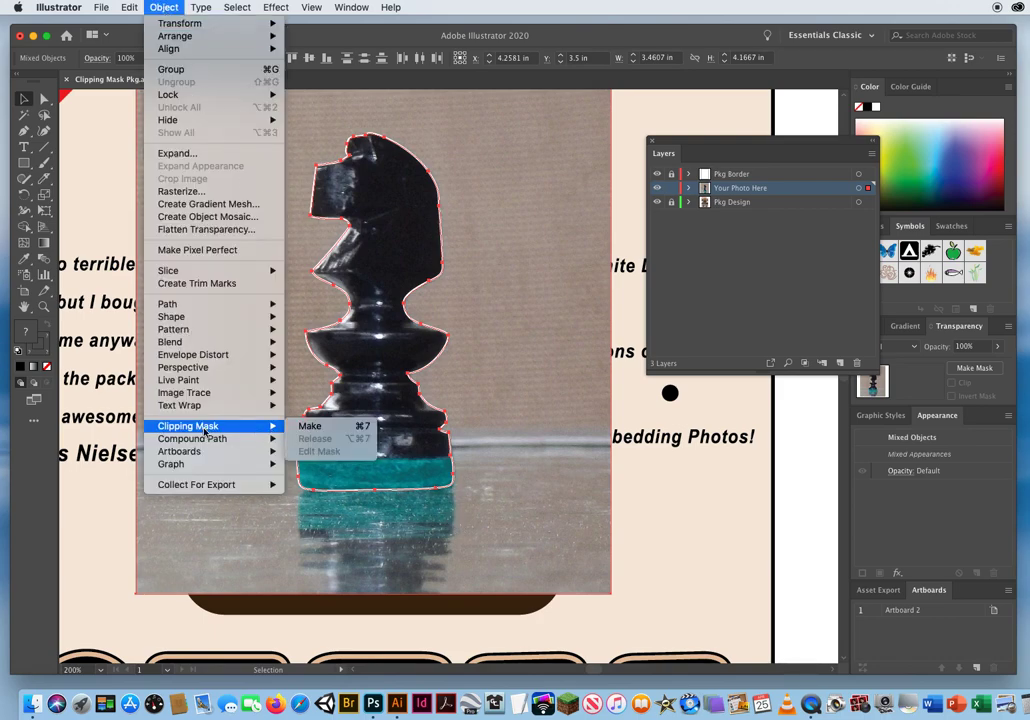
pyautogui.click(316, 429)
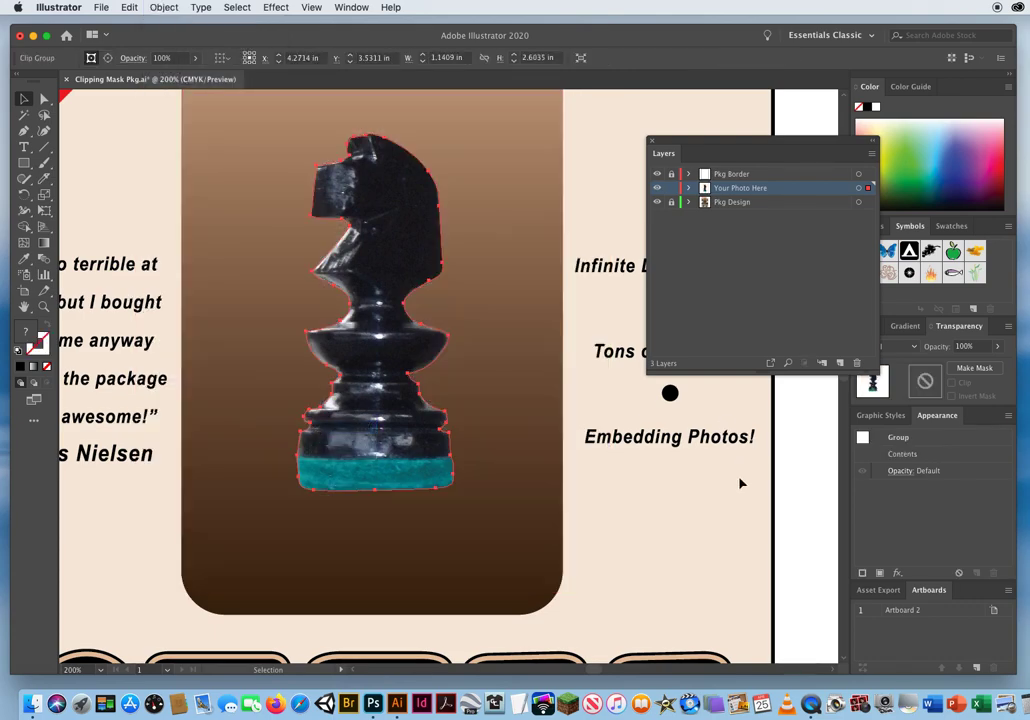
pyautogui.click(732, 485)
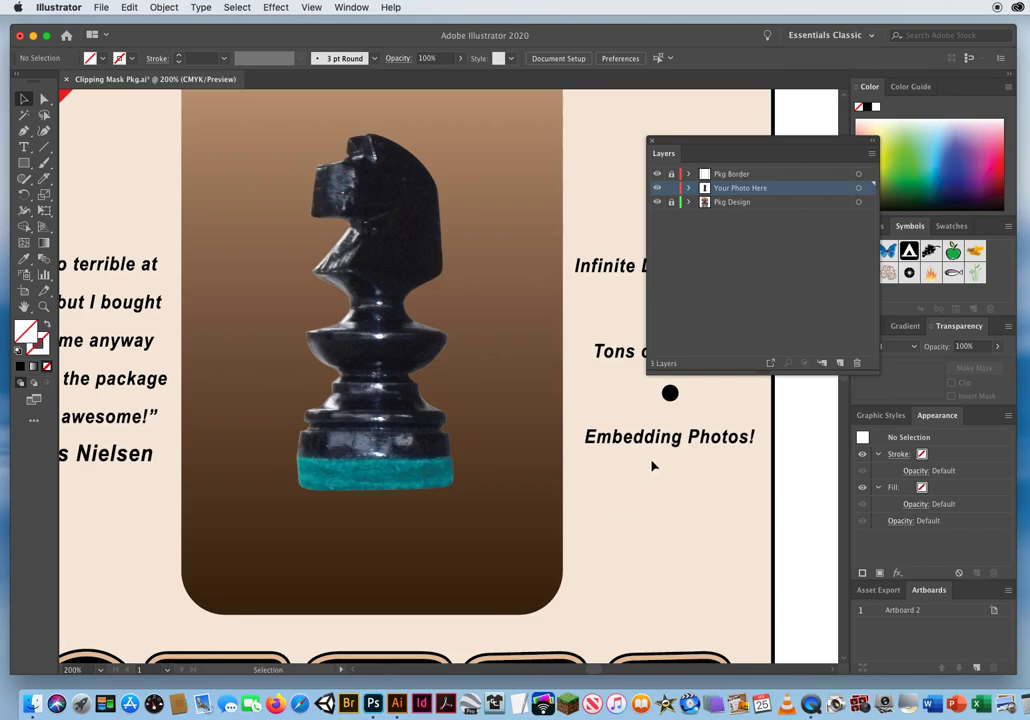
# Enlarge the clipped knight proportionally about its center with constrained Free Transform to about 1.69 in wide and 3.85 in high
pyautogui.press('z')
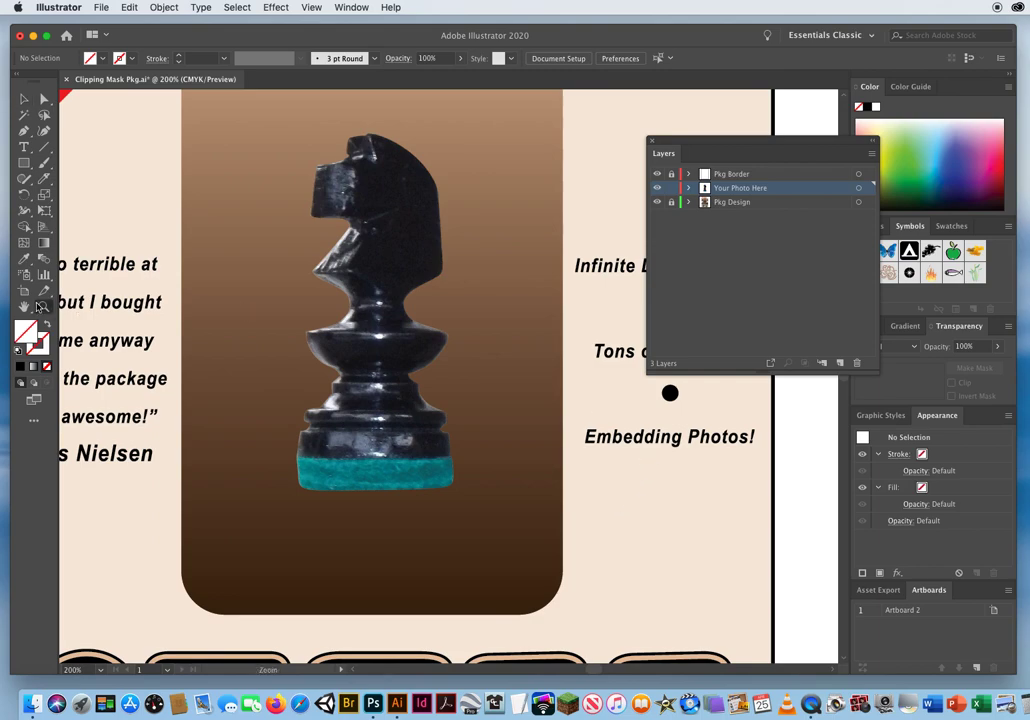
pyautogui.keyDown('alt'); pyautogui.click(370, 326); pyautogui.keyUp('alt')
pyautogui.moveTo(556, 372); pyautogui.dragTo(476, 248)
pyautogui.keyDown('alt'); pyautogui.click(458, 345); pyautogui.keyUp('alt')
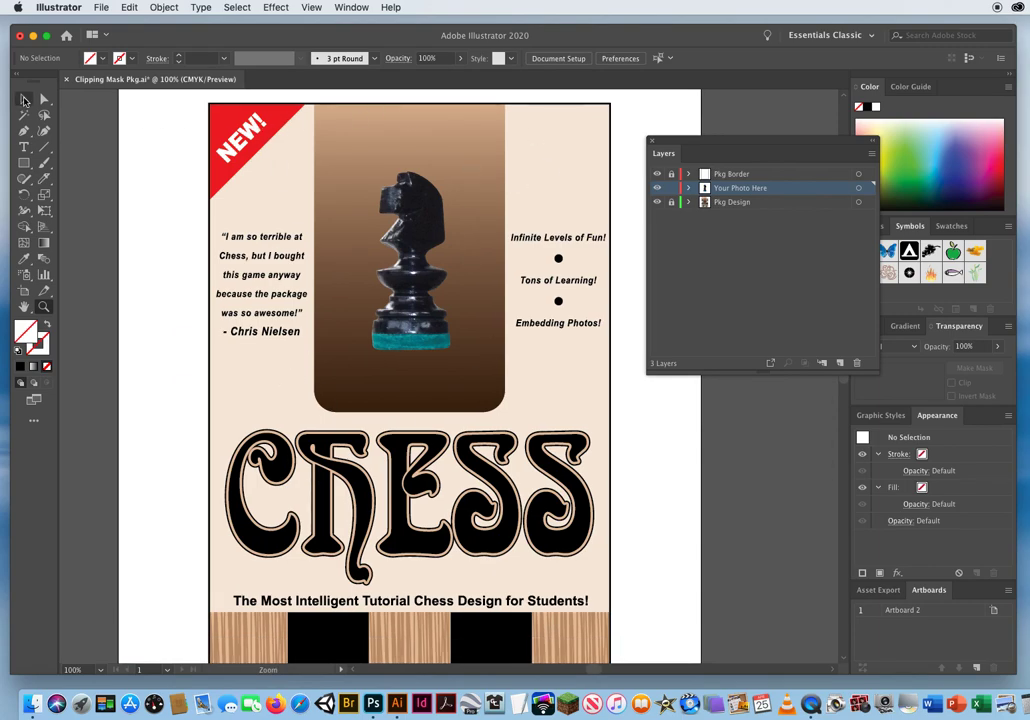
pyautogui.click(24, 100)
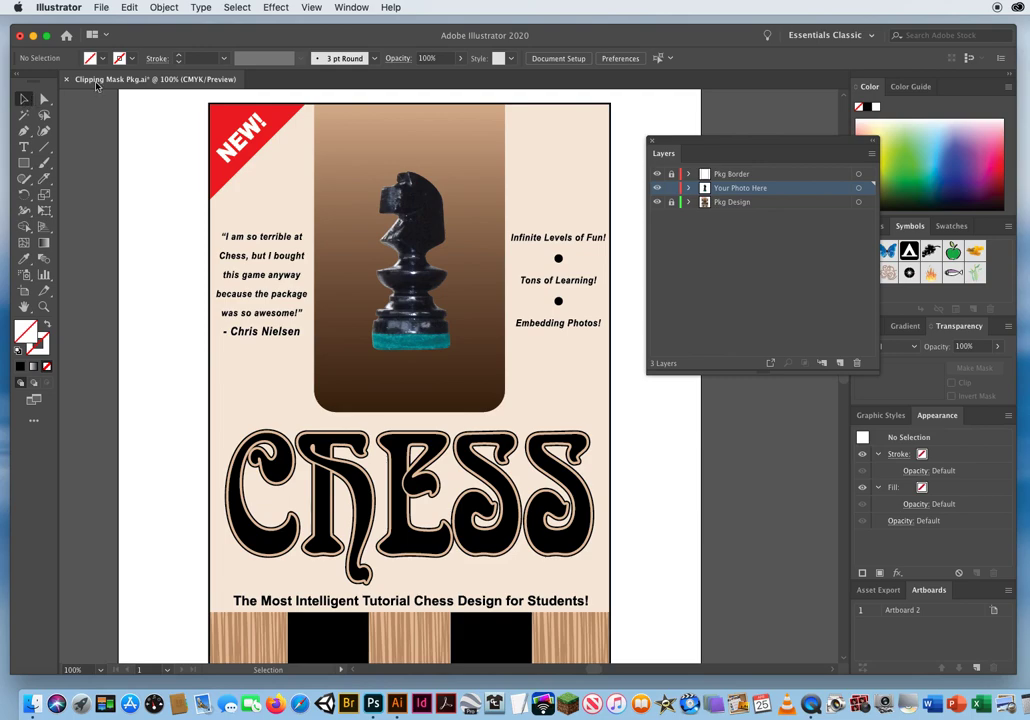
pyautogui.click(415, 204)
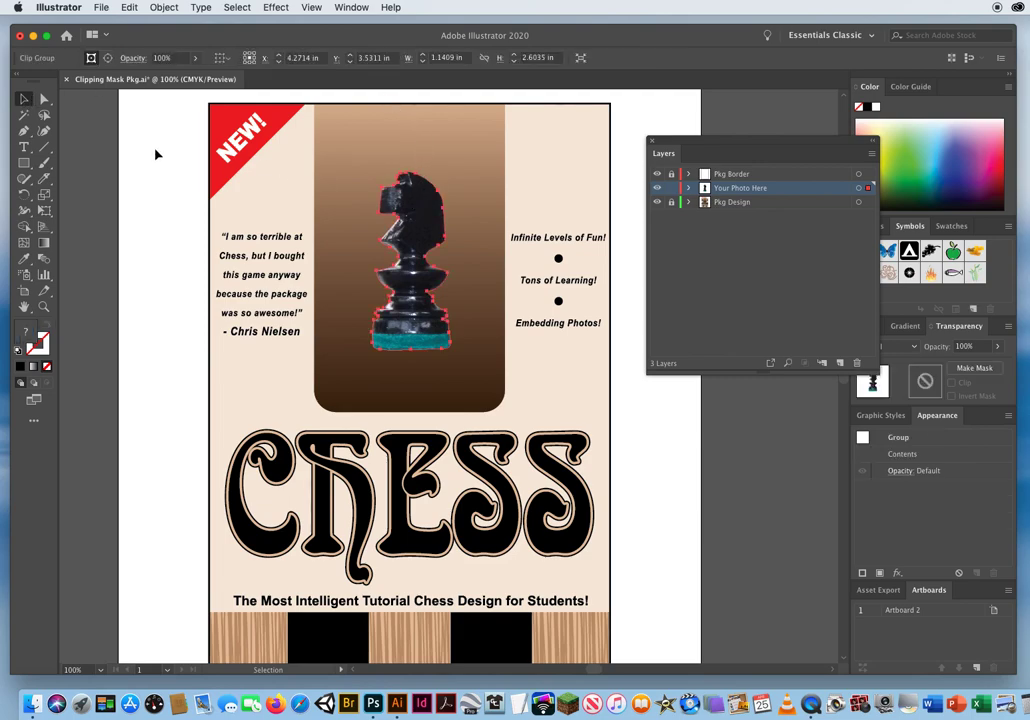
pyautogui.click(44, 211)
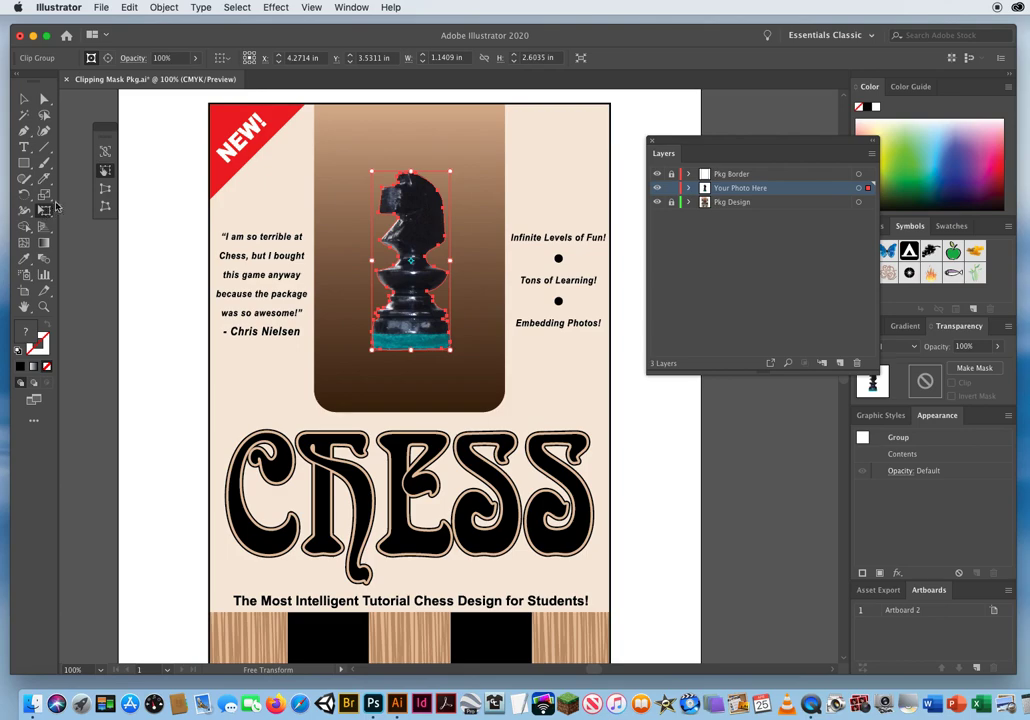
pyautogui.click(106, 152)
pyautogui.moveTo(108, 130); pyautogui.dragTo(153, 130)
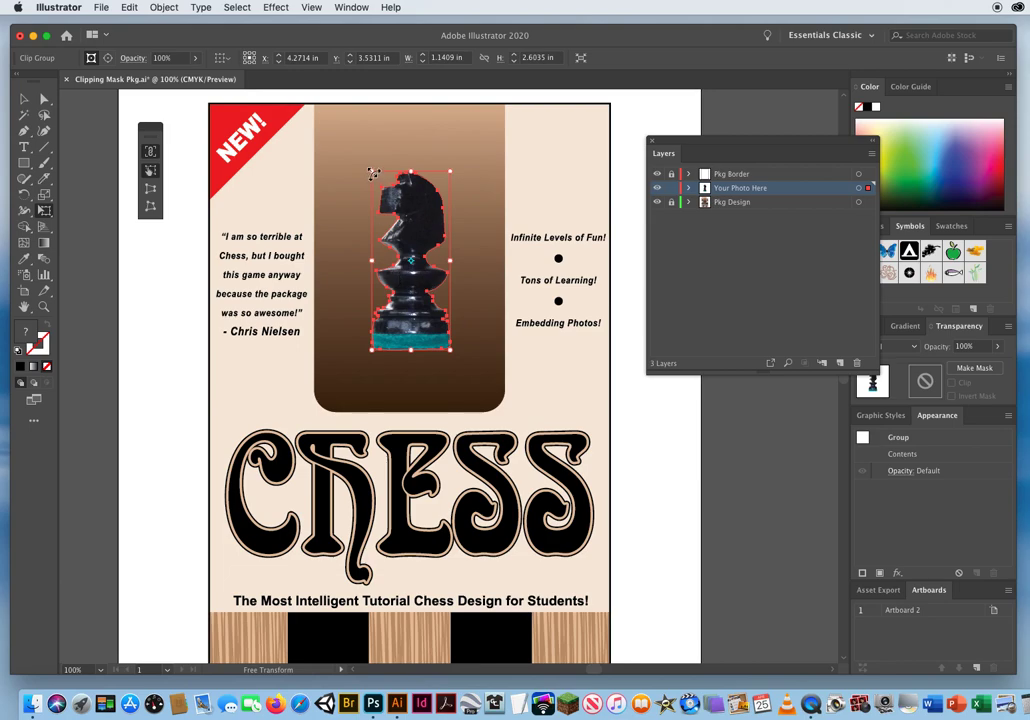
pyautogui.moveTo(373, 174); pyautogui.dragTo(358, 130)
pyautogui.click(24, 99)
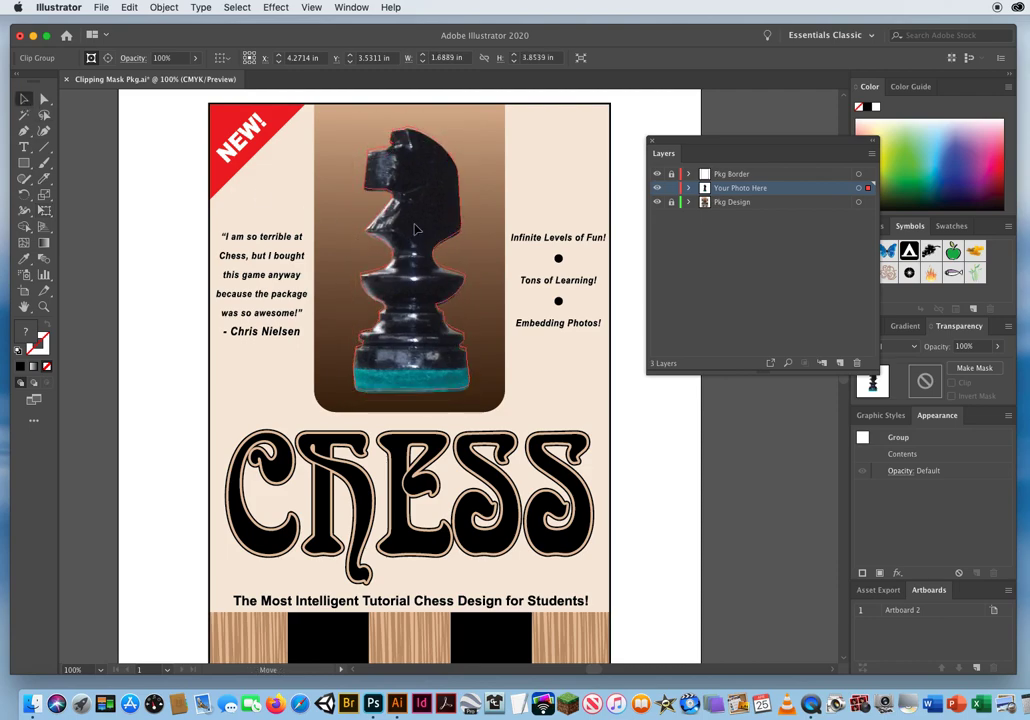
# Deselect the clipped knight and zoom out to 66.67% to review the whole package design
pyautogui.click(166, 337)
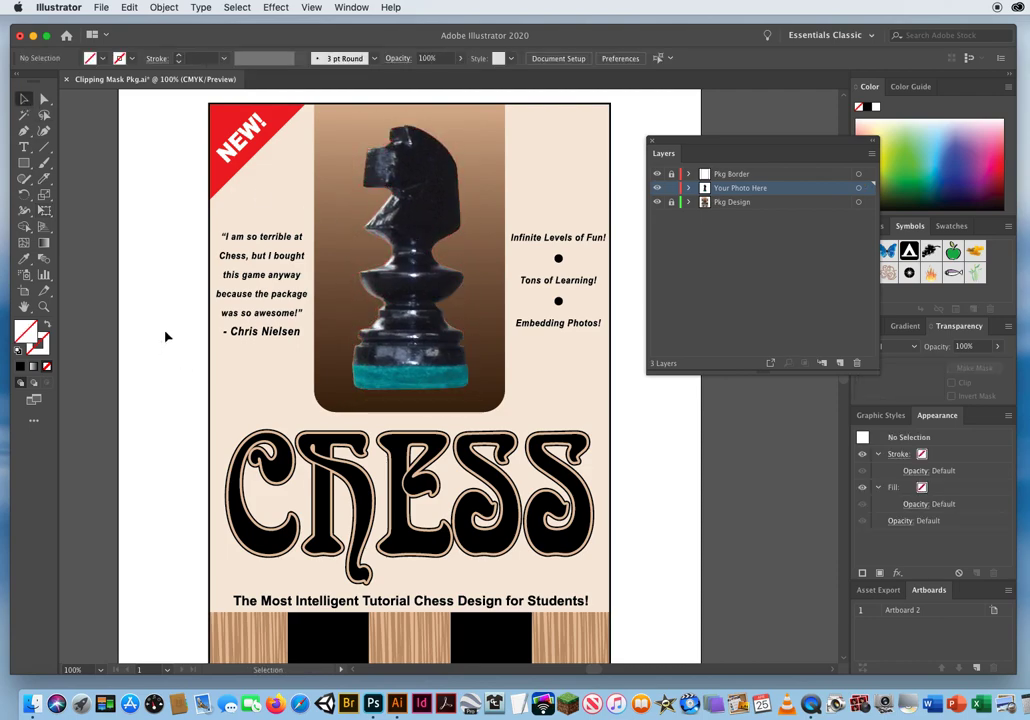
pyautogui.click(44, 307)
pyautogui.keyDown('alt'); pyautogui.click(413, 398); pyautogui.keyUp('alt')
pyautogui.moveTo(413, 433); pyautogui.dragTo(344, 426)
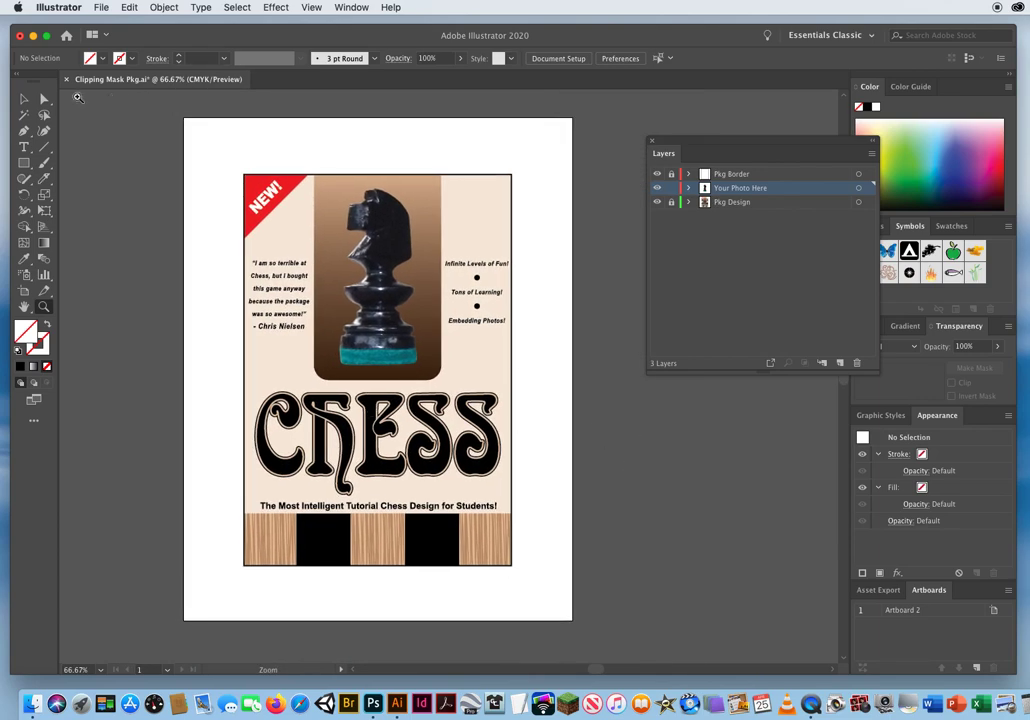
pyautogui.click(25, 100)
# Select the clipped knight and release its clipping mask to bring back the full photo and separate outline
pyautogui.click(164, 8)
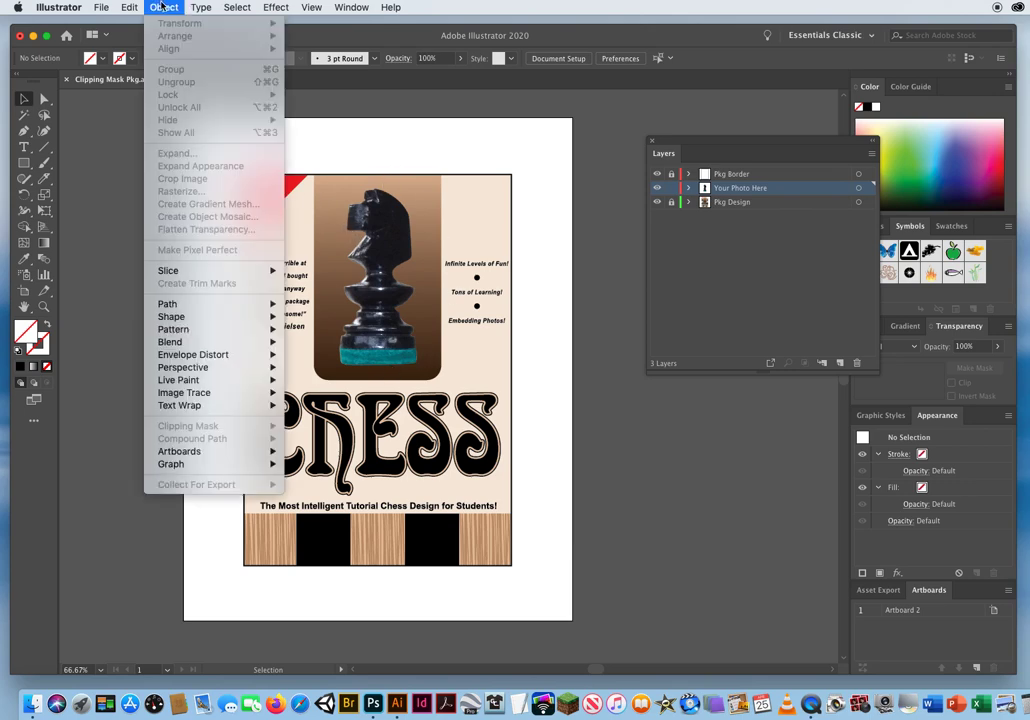
pyautogui.click(97, 373)
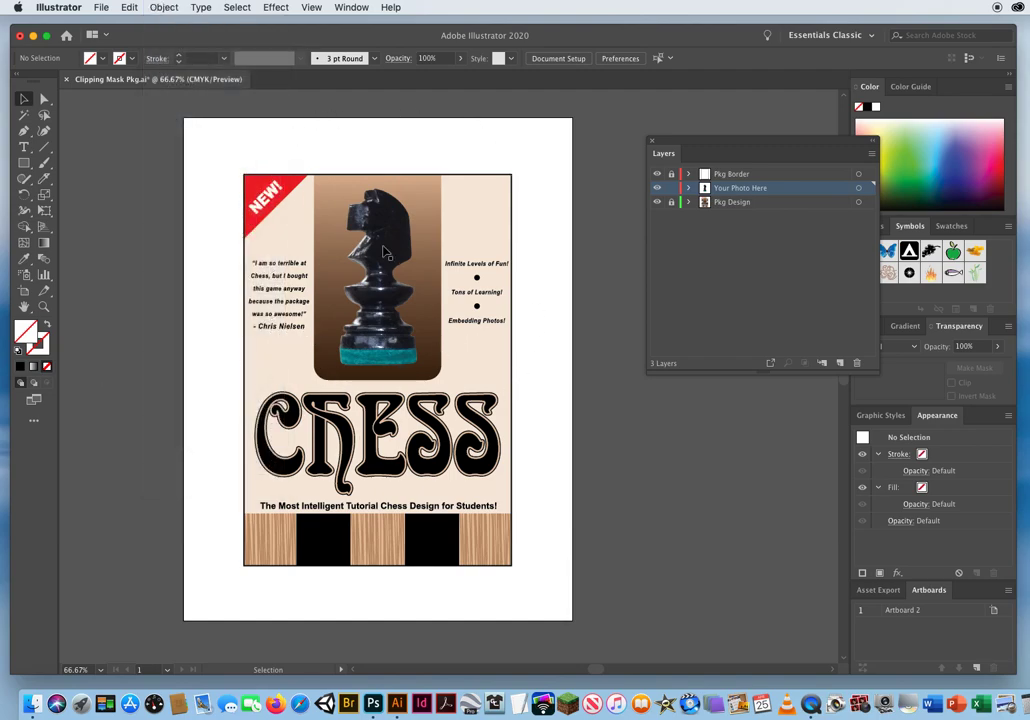
pyautogui.click(310, 207)
pyautogui.click(163, 8)
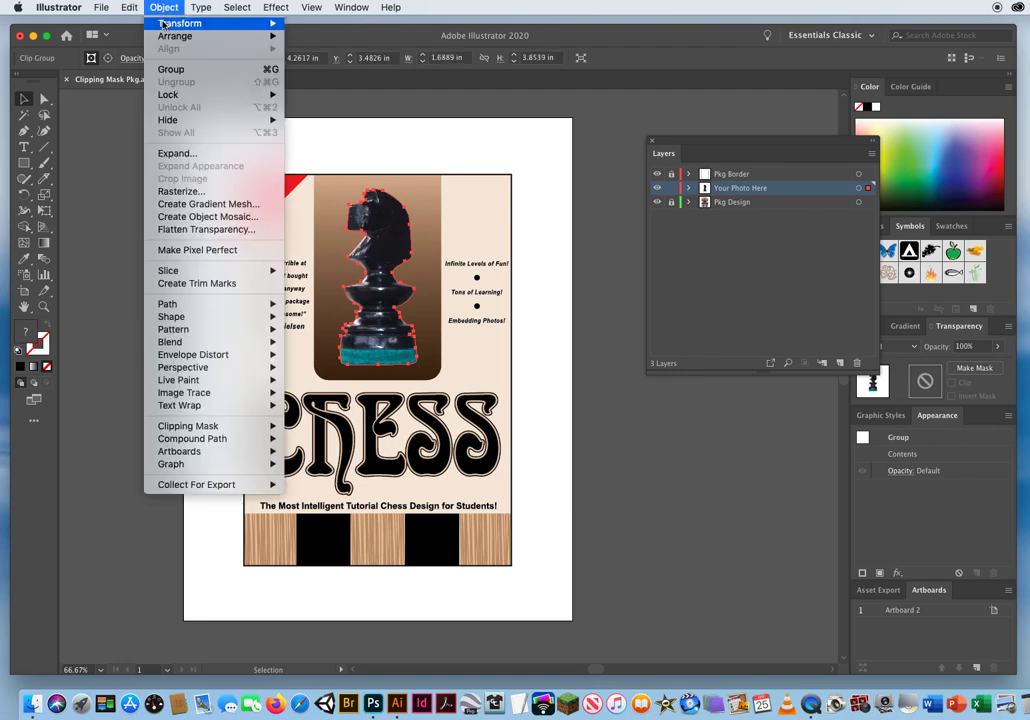
pyautogui.moveTo(191, 426)
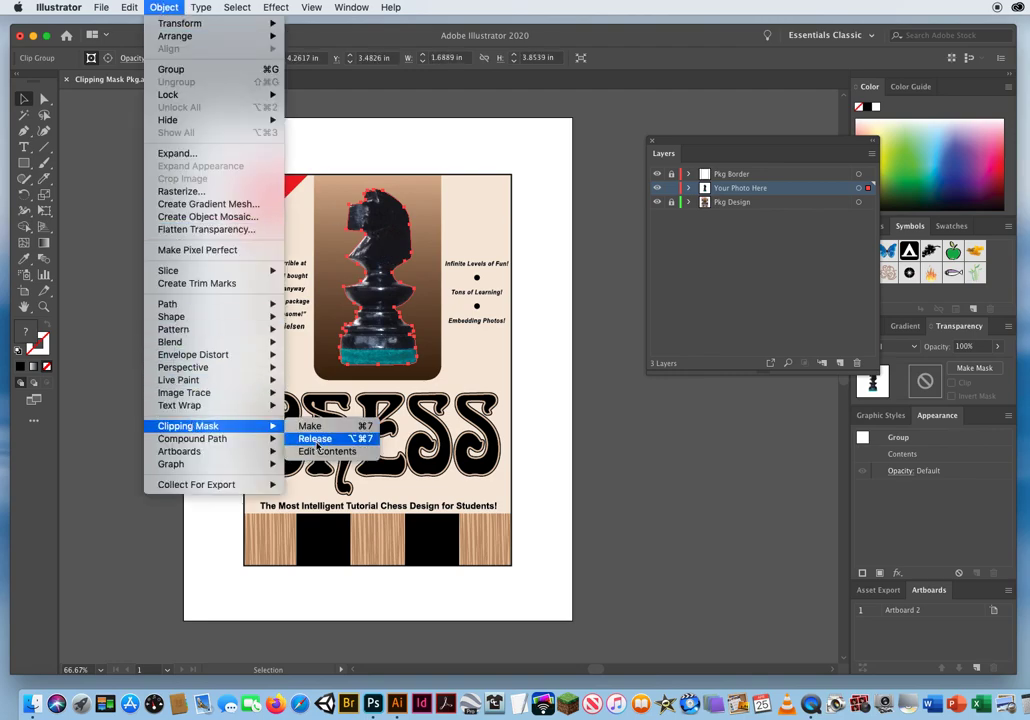
pyautogui.click(315, 438)
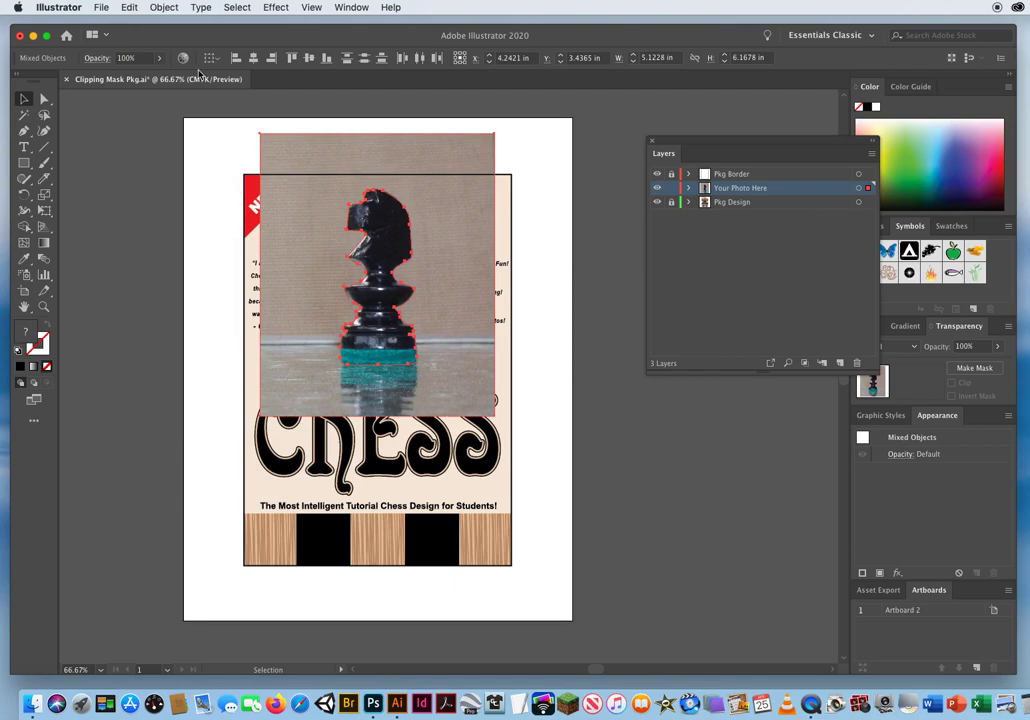
# Remake the clipping mask from the knight photo and its outline, then deselect it and move the Layers panel closer to the artwork
pyautogui.click(161, 10)
pyautogui.moveTo(262, 426)
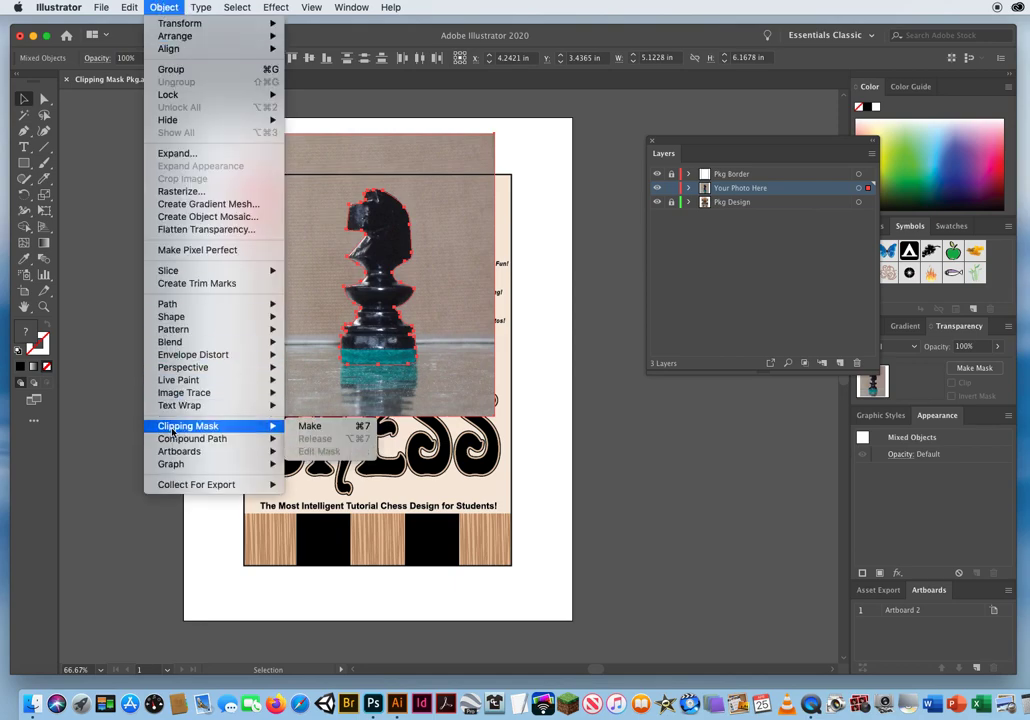
pyautogui.click(334, 428)
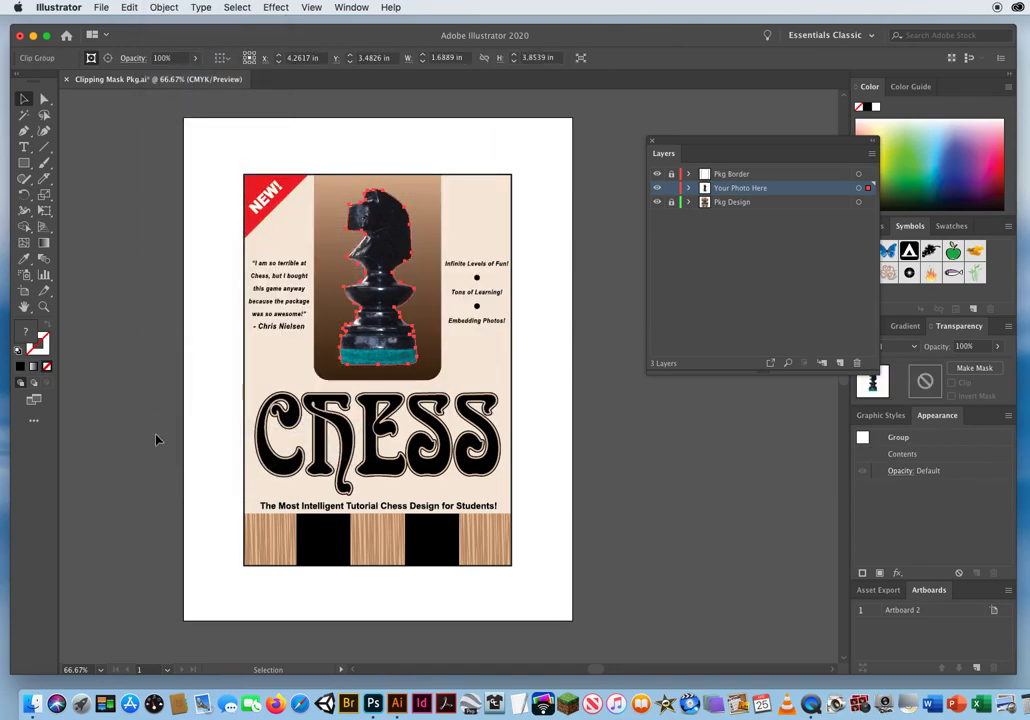
pyautogui.click(157, 258)
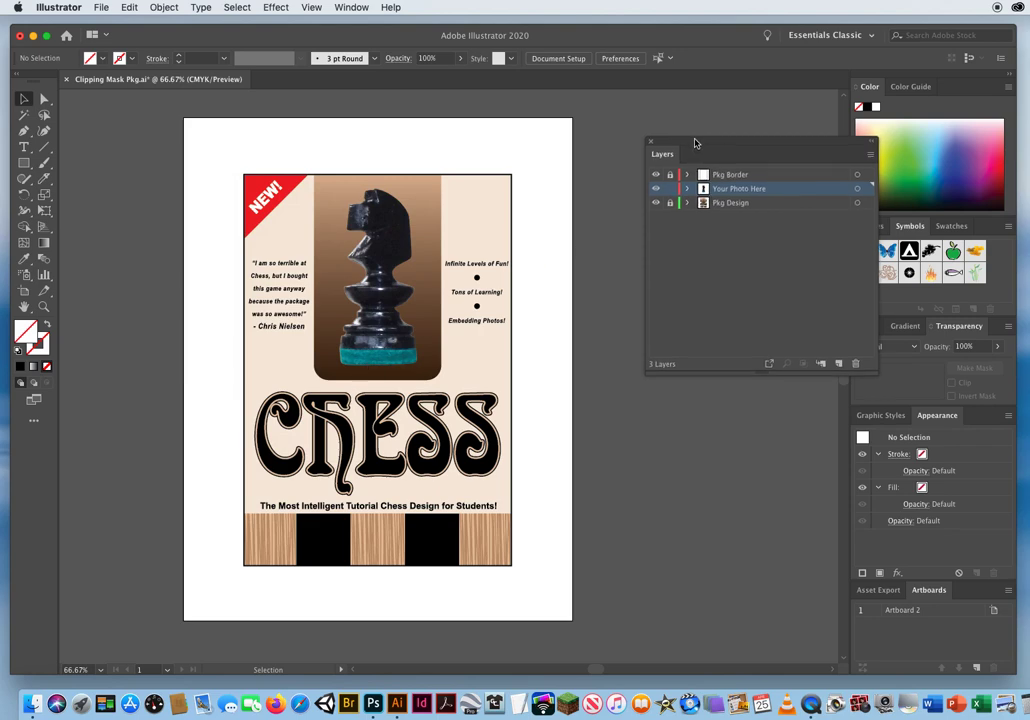
pyautogui.moveTo(698, 146); pyautogui.dragTo(601, 174)
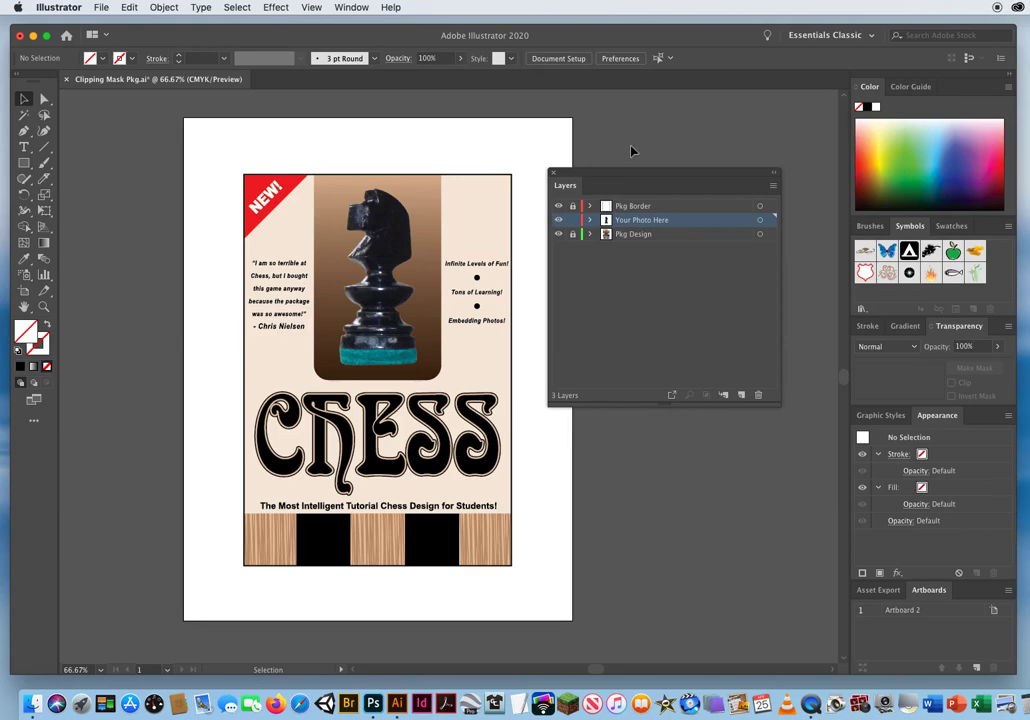